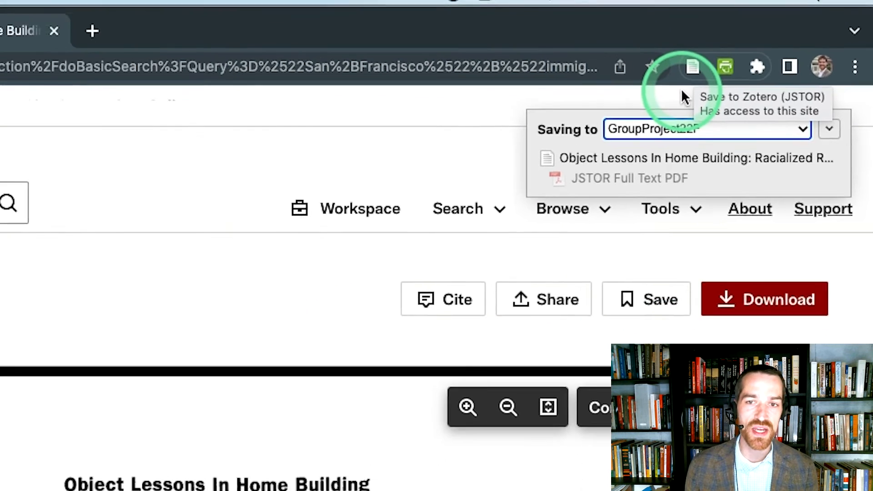
Step: Switch to Zotero and examine the metadata and attachment of the saved "Object Lessons In Home Building" article
key("super+Tab")
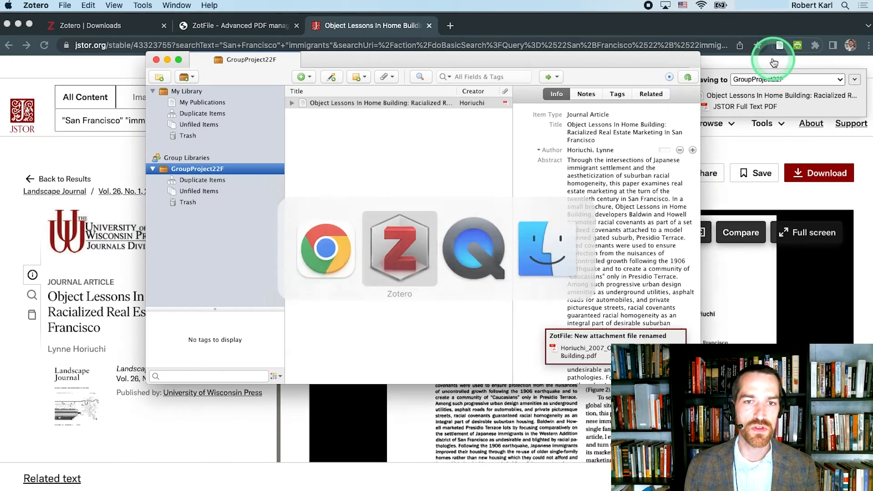
left_click(567, 190)
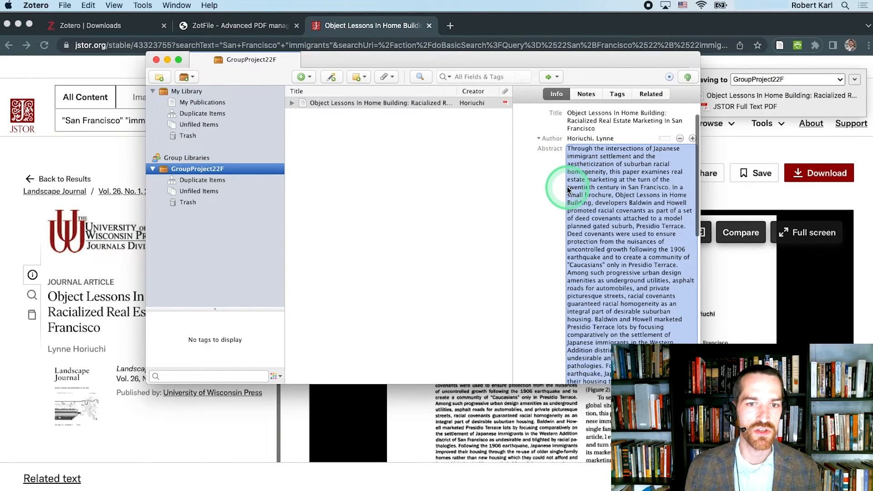
scroll(567, 186, "down", 5)
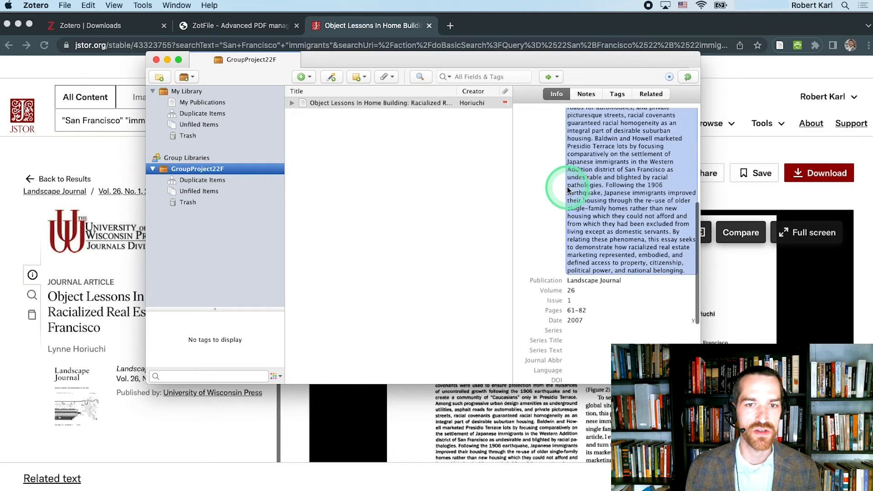
left_click(568, 189)
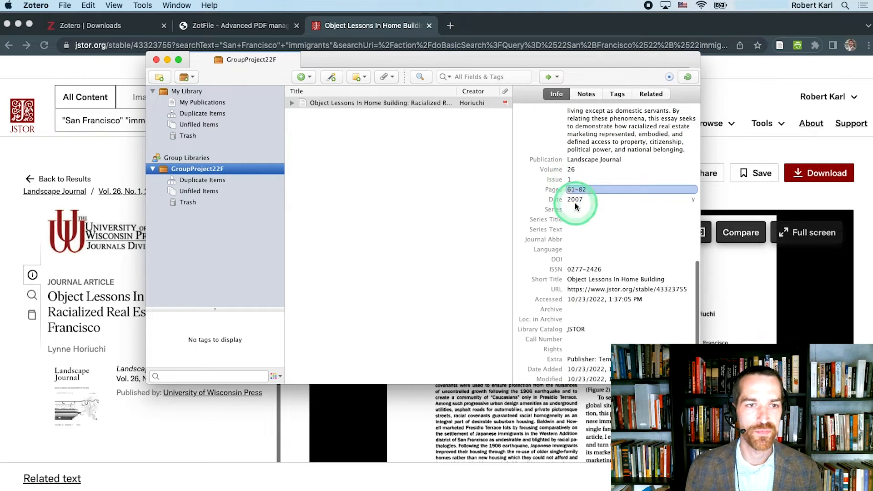
left_click(586, 230)
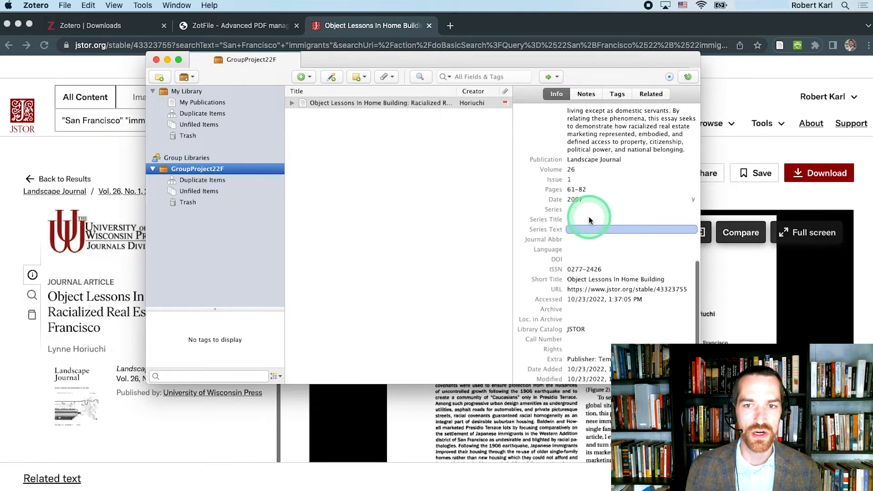
left_click(586, 289)
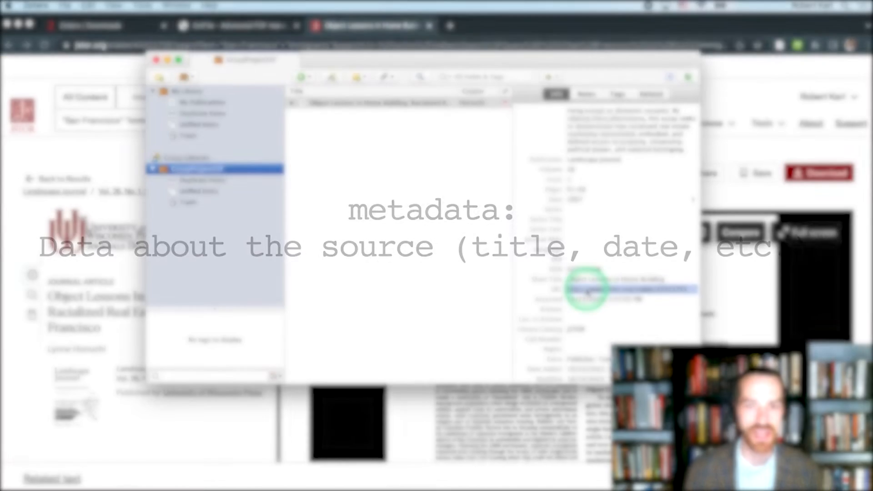
left_click_drag(360, 165, 292, 104)
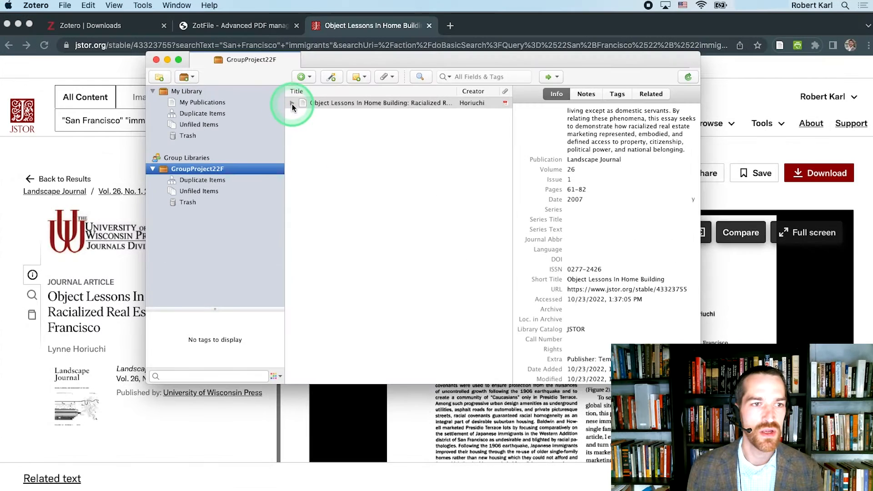
left_click(291, 103)
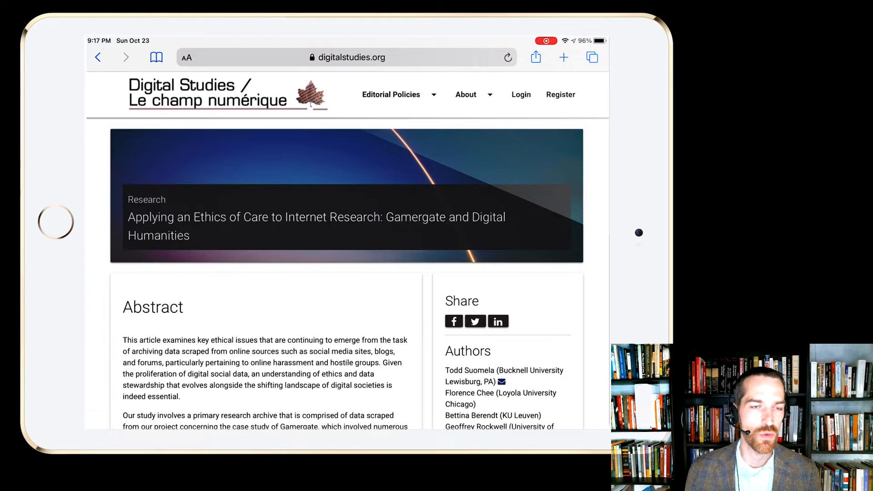
Step: Share the "Applying an Ethics of Care to Internet Research" web page from the tablet browser to Zotero, saving it in the GroupProject22F collection
left_click(536, 57)
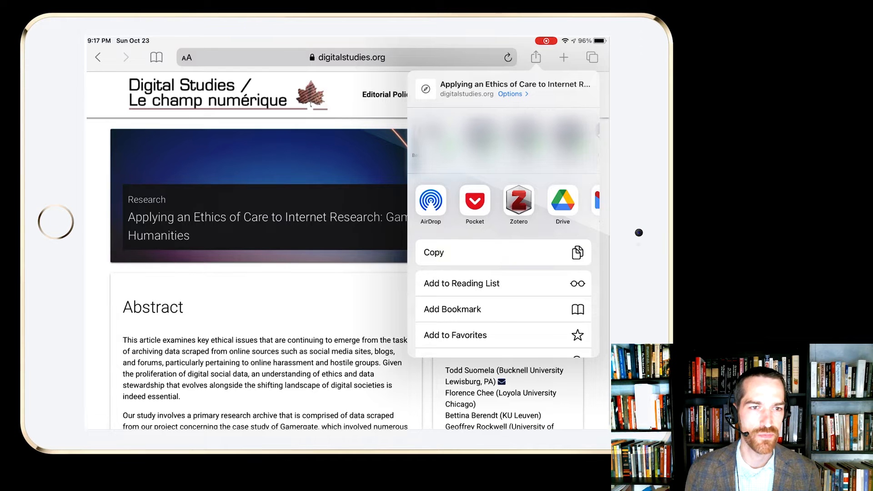
left_click(518, 200)
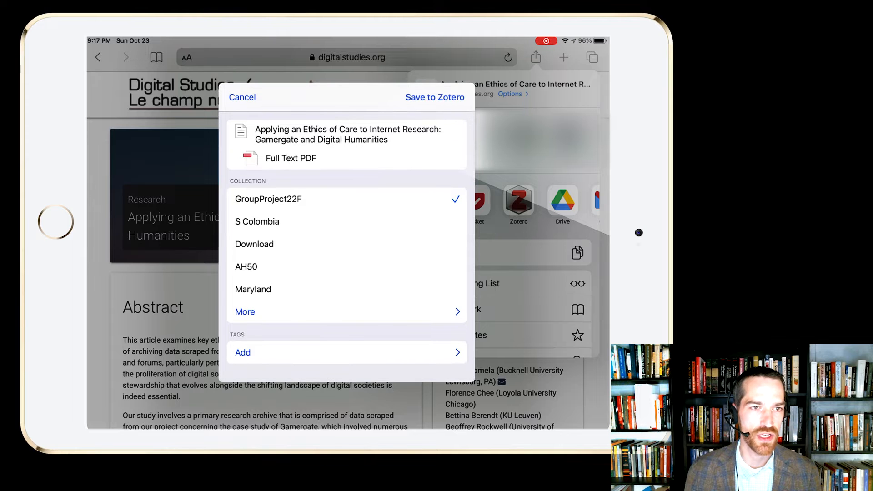
left_click(434, 97)
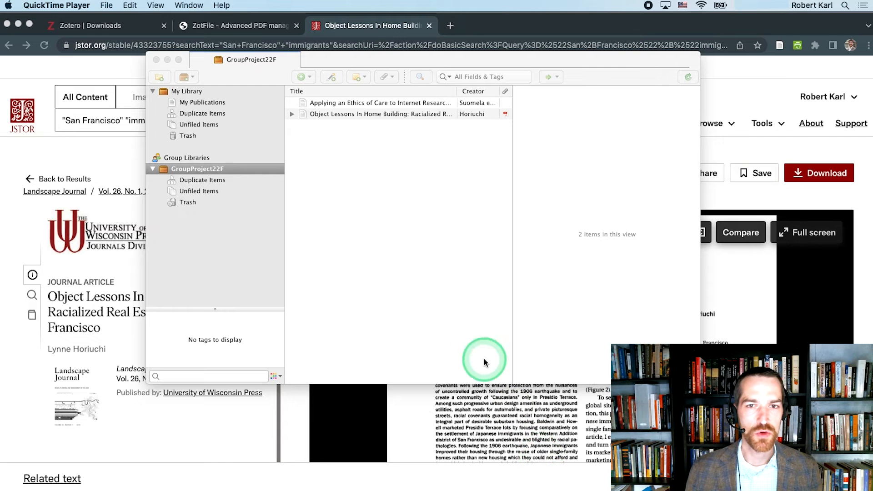
Step: Add a note to the "Applying an Ethics of Care" item in GroupProject22F reading "Added by" plus the contributor's name
left_click(418, 197)
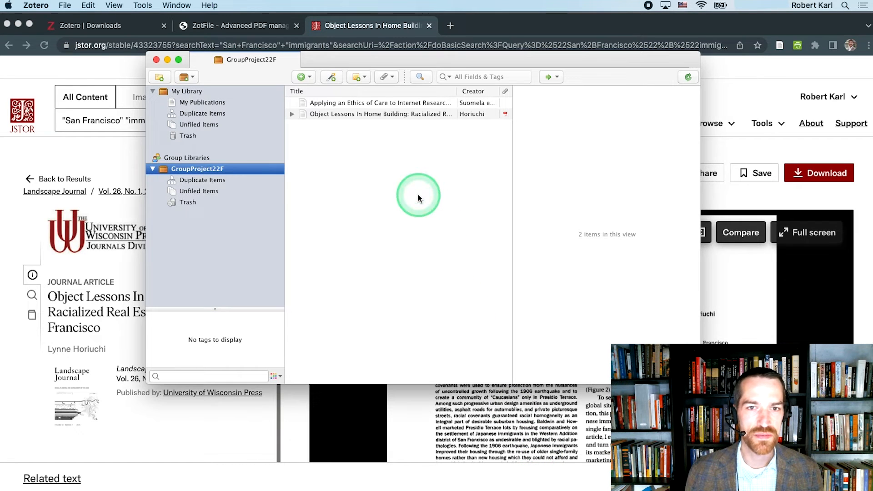
left_click(361, 104)
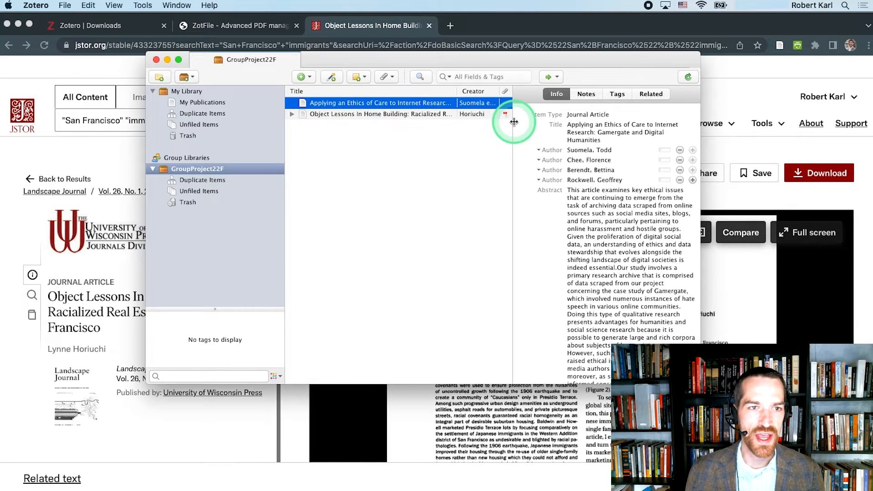
left_click(587, 96)
left_click(566, 112)
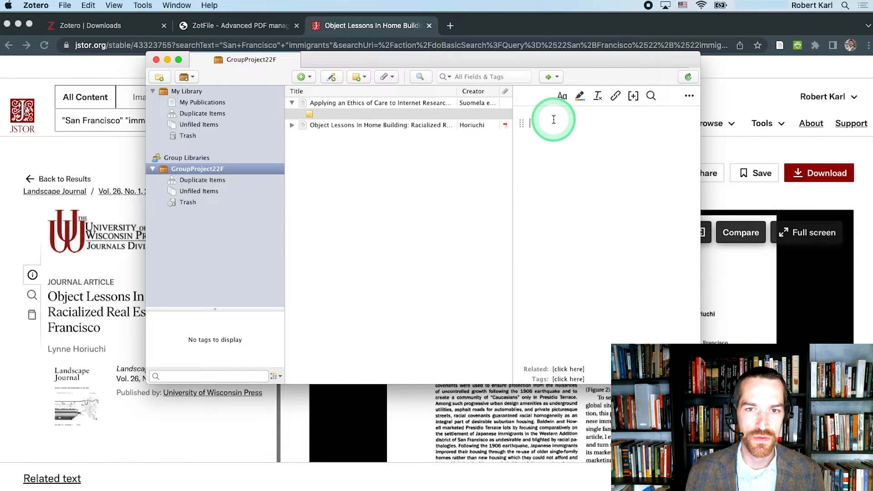
type("Added by RAKarl")
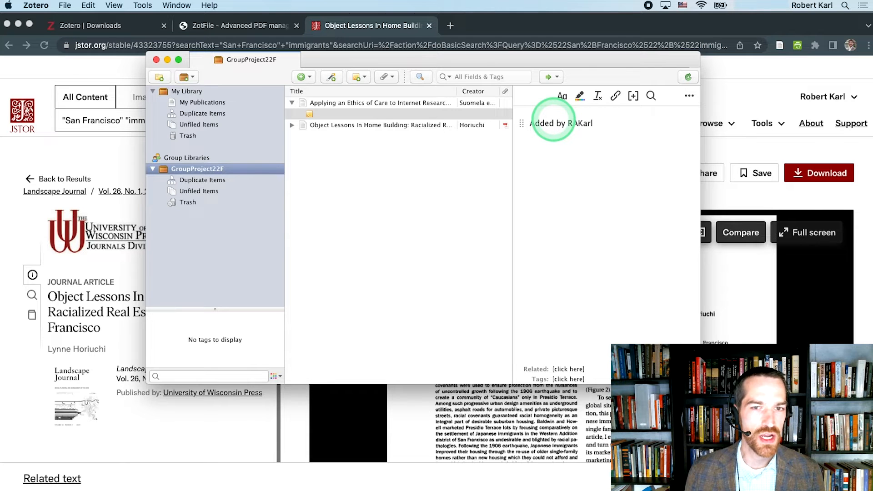
Step: Tag the "Applying an Ethics of Care" item with the contributor's name
left_click(481, 103)
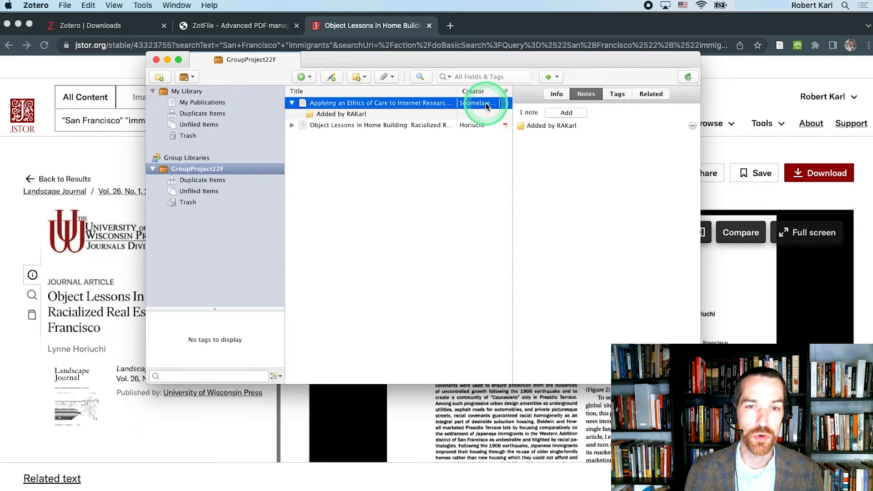
left_click(617, 95)
left_click(574, 112)
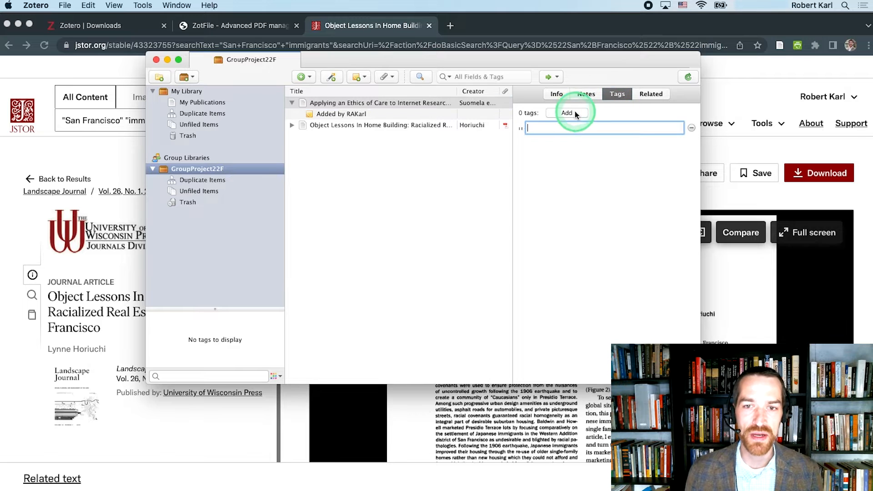
type("RA")
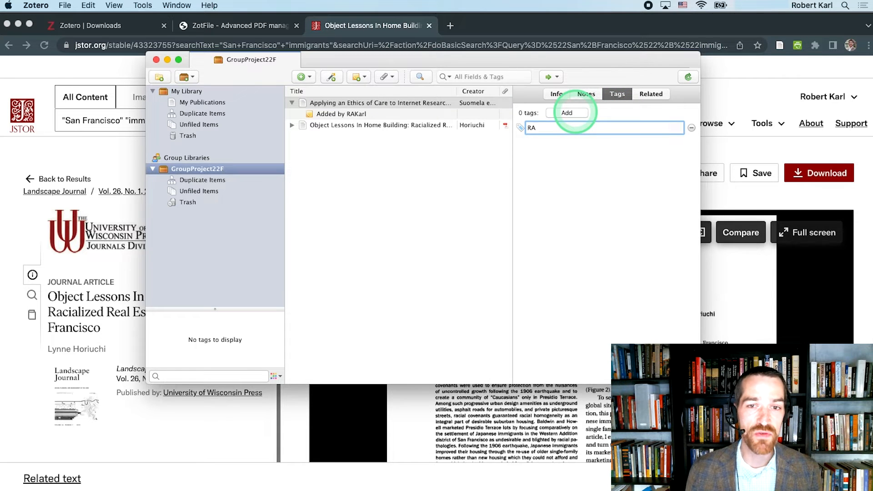
type("Karl")
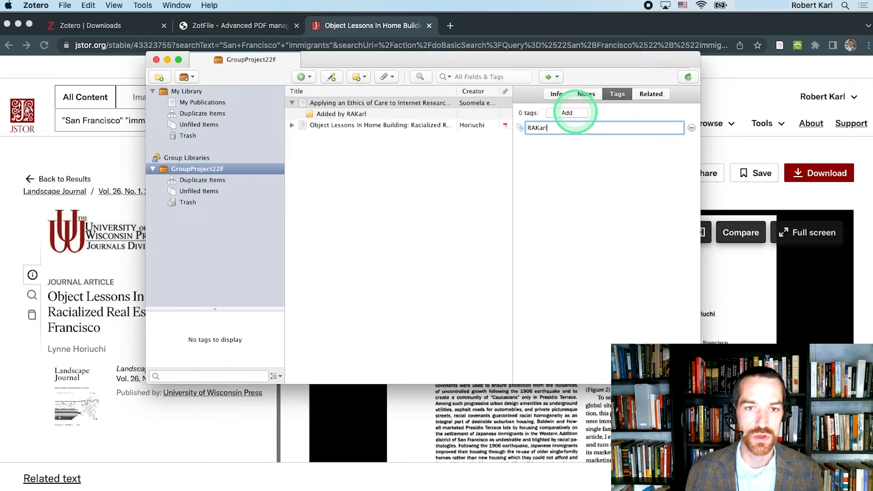
key("Return")
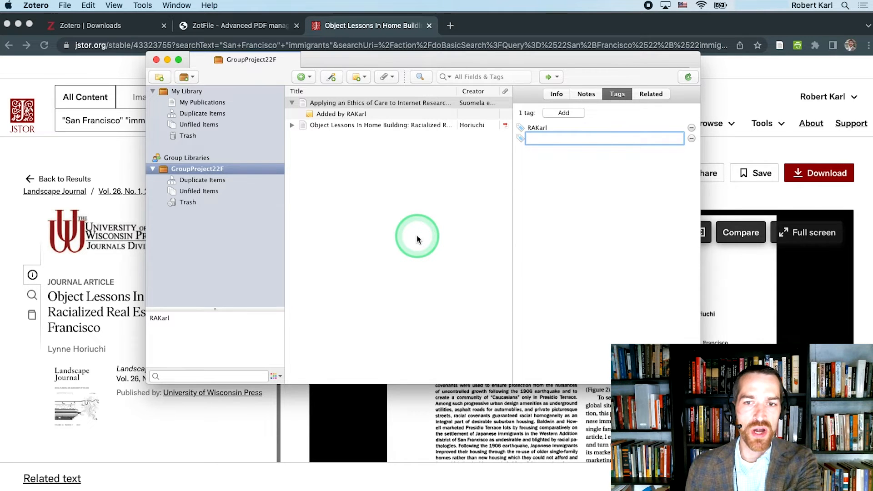
Step: Find the available PDF for the "Applying an Ethics of Care" item and open it for reading
right_click(364, 108)
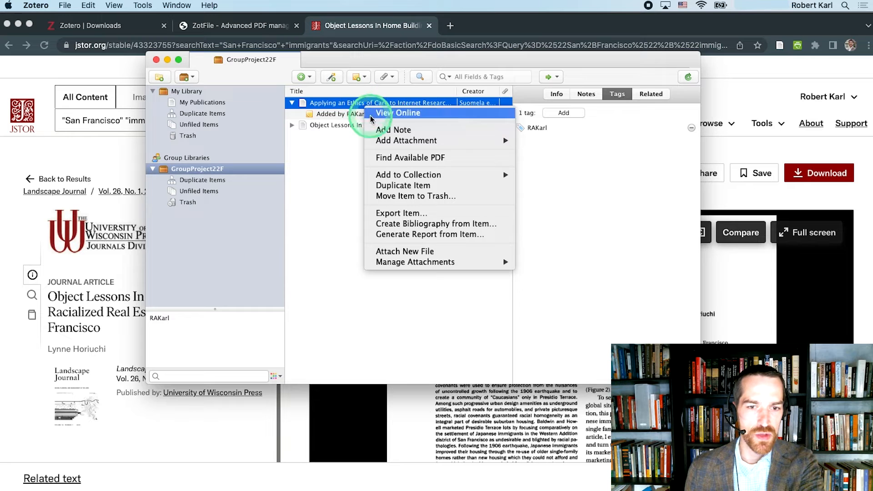
left_click(383, 158)
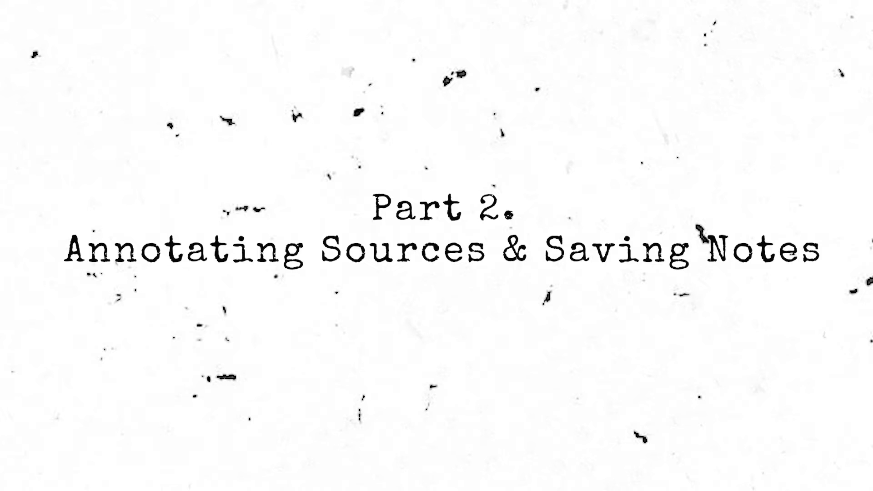
double_click(358, 127)
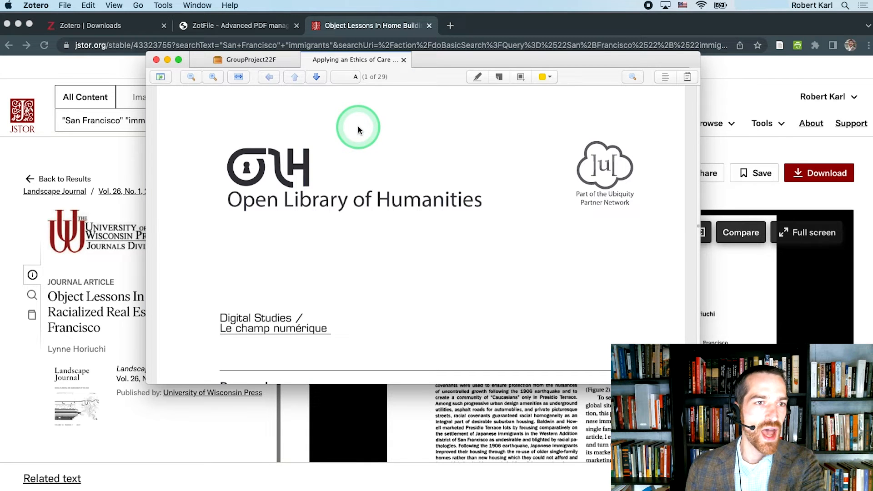
Step: Highlight in yellow the passage on page 4 from "Research ethicists and philosophers" to "commonly undertake human subject research"
scroll(357, 137, "down", 2)
scroll(357, 141, "down", 8)
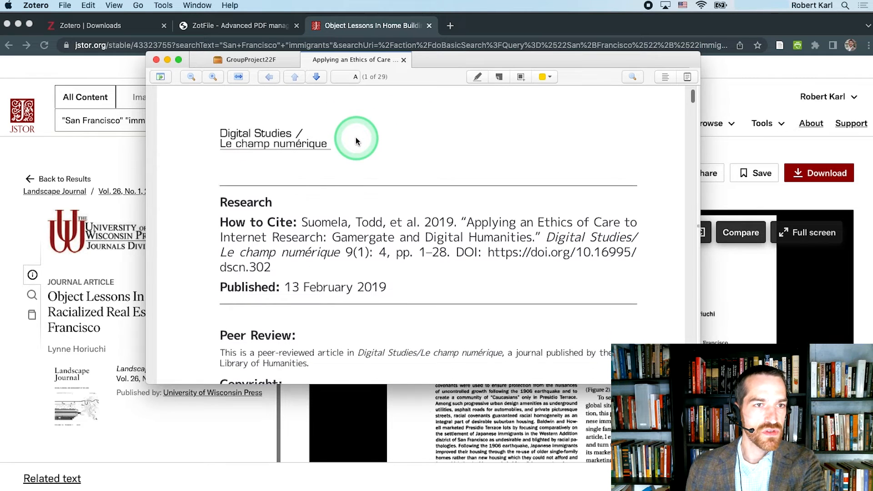
scroll(357, 141, "down", 1)
scroll(356, 141, "down", 2)
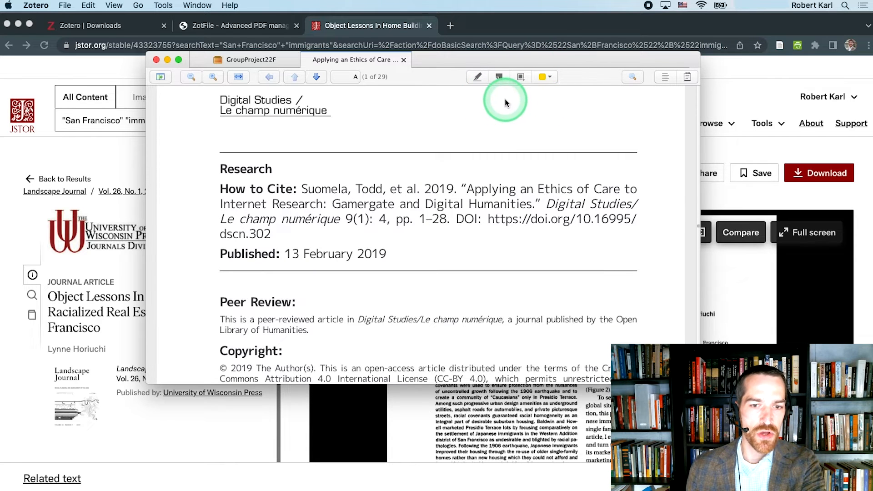
scroll(487, 108, "down", 10)
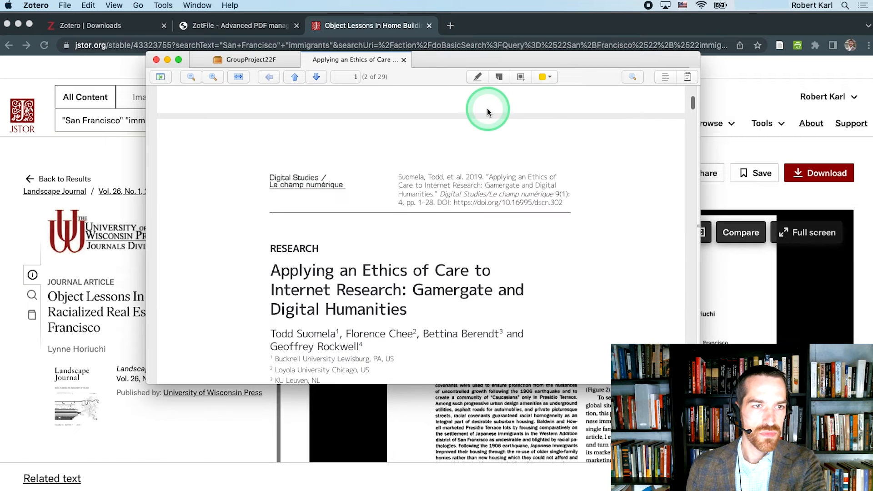
scroll(487, 108, "down", 20)
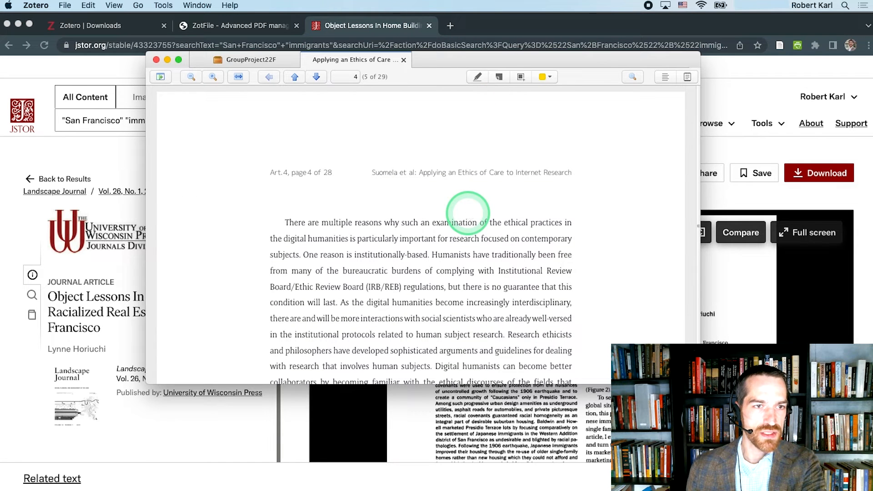
scroll(468, 212, "down", 3)
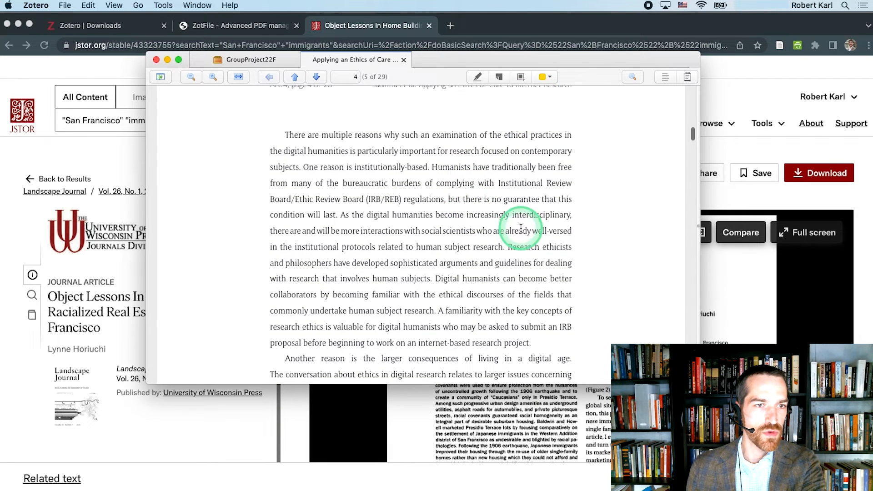
left_click_drag(509, 245, 433, 314)
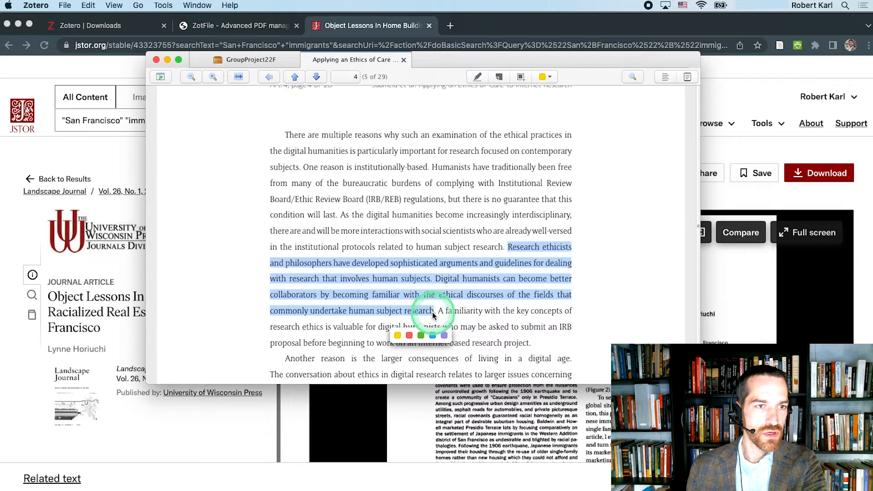
left_click(397, 336)
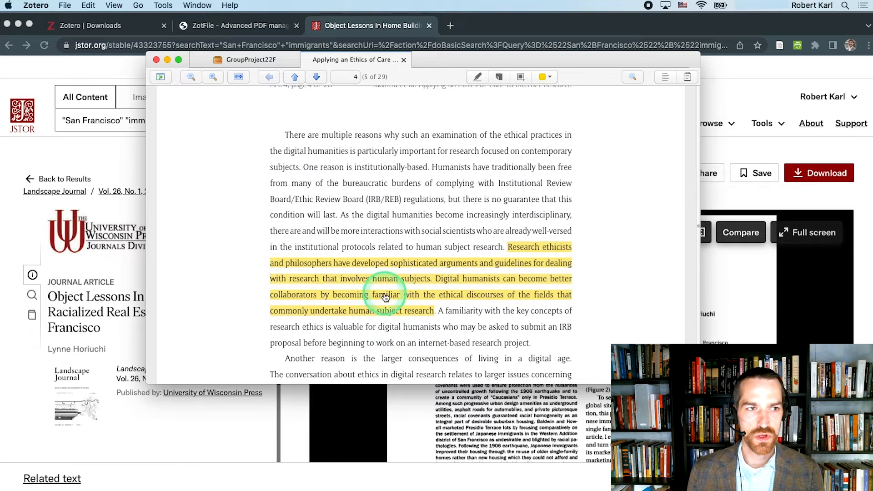
Step: Show the annotations list and place a sticky note beside the highlighted passage on page 4 with the comment "Related to Article X"
left_click(160, 77)
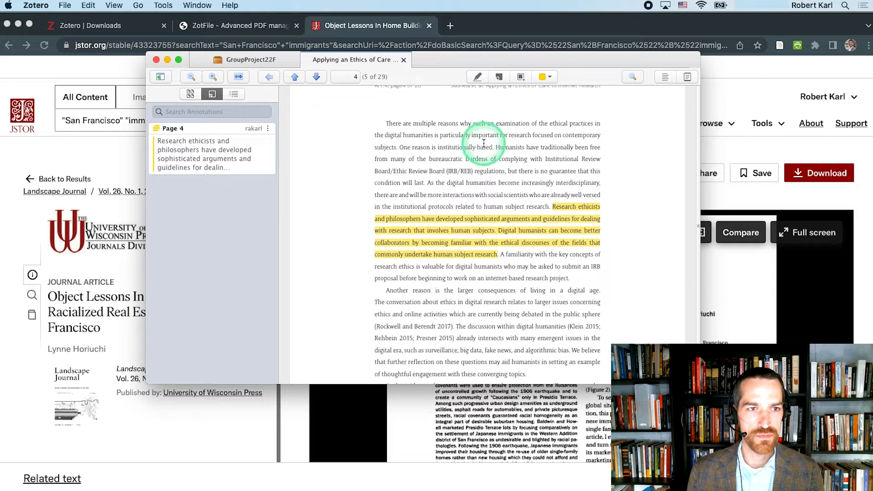
left_click(521, 77)
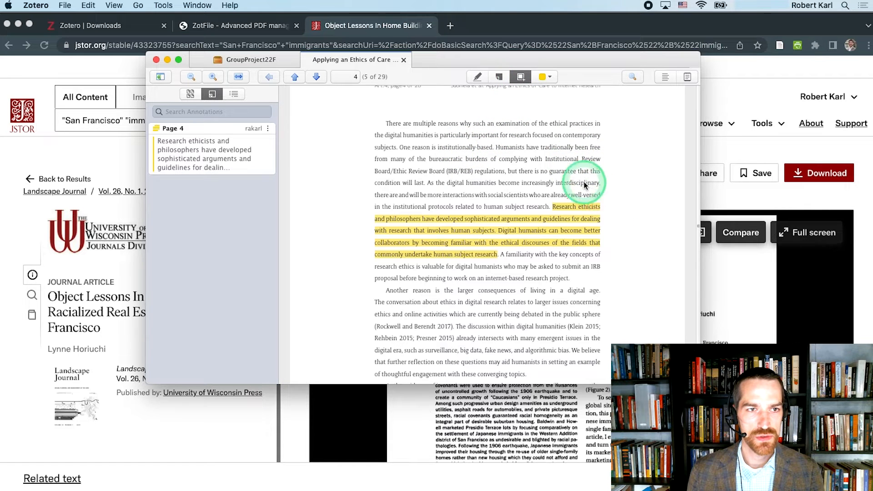
left_click(499, 78)
left_click(608, 215)
left_click(247, 172)
type("R")
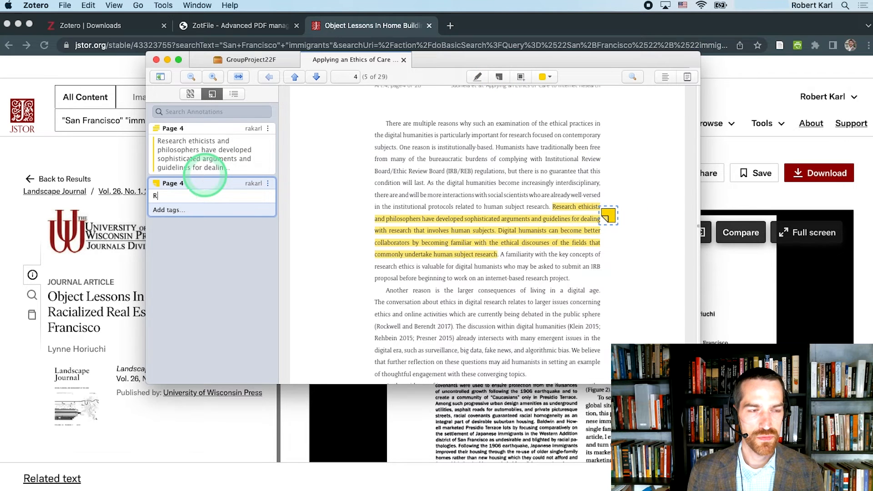
type("elated to A")
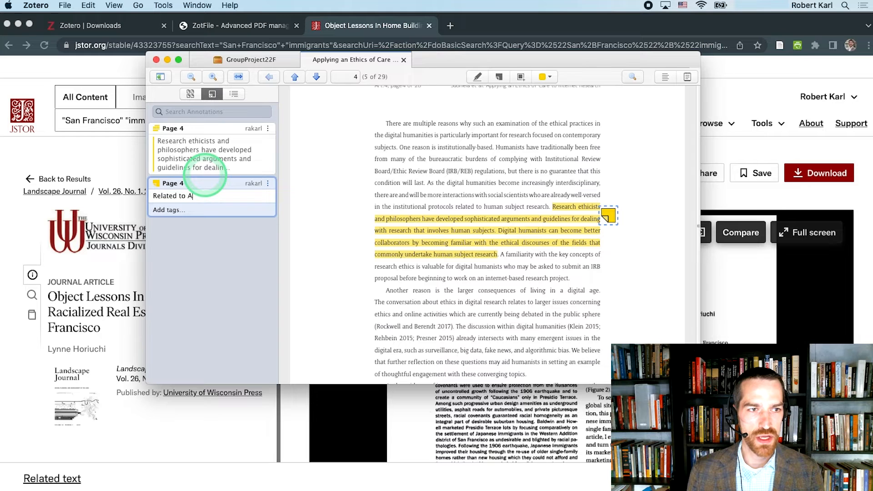
type("rticle X")
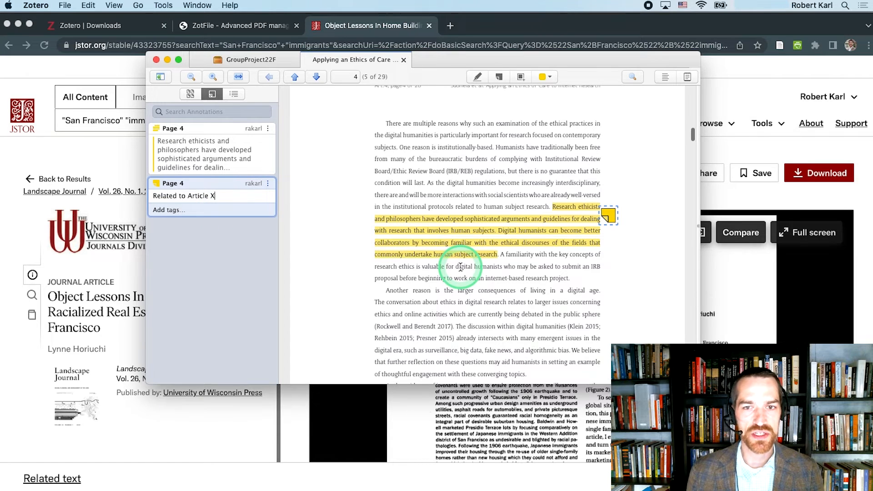
Step: Highlight in red the "A Conspiracy of Fishes" and "Re-Mediating Research Ethics" references in the bibliography on page 24
scroll(461, 267, "down", 20)
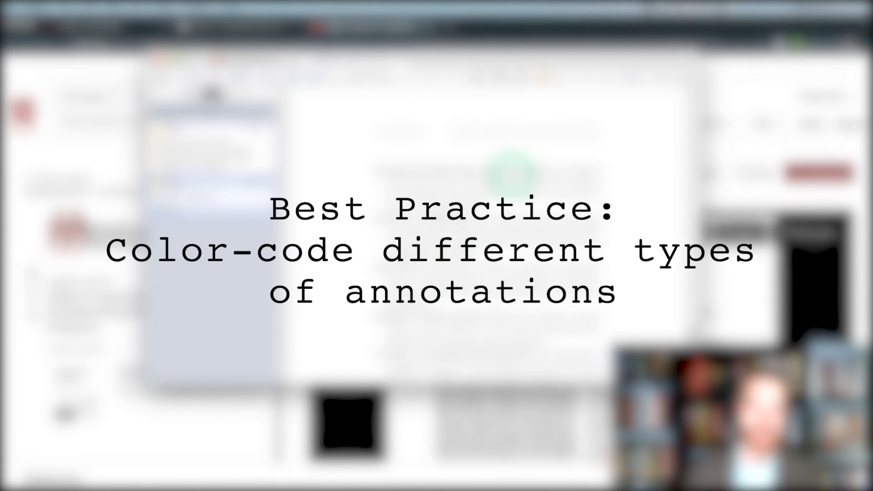
left_click(546, 76)
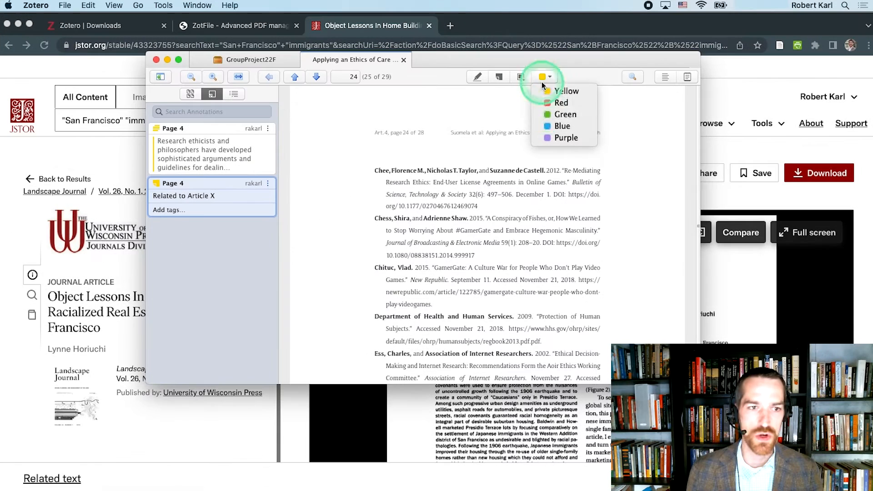
left_click(549, 103)
mouse_move(374, 219)
left_mouse_down()
mouse_move(485, 253)
mouse_move(475, 258)
left_mouse_up()
left_click(475, 278)
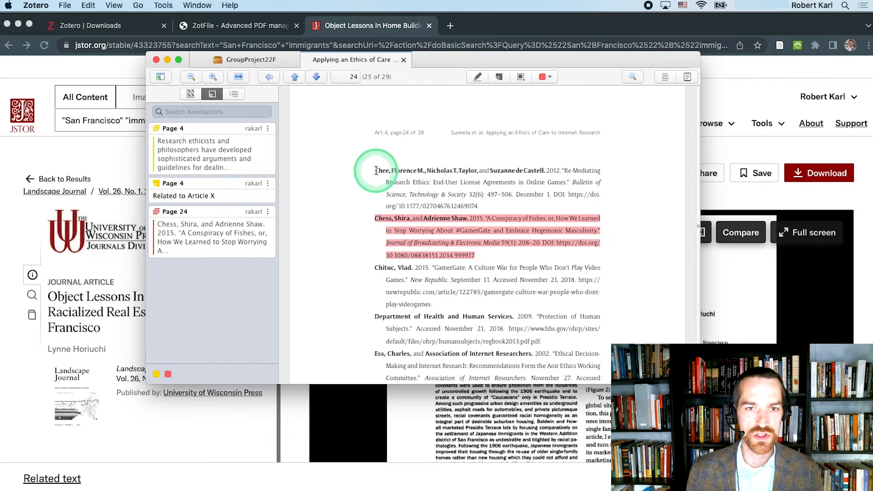
left_click_drag(374, 172, 479, 207)
left_click(474, 231)
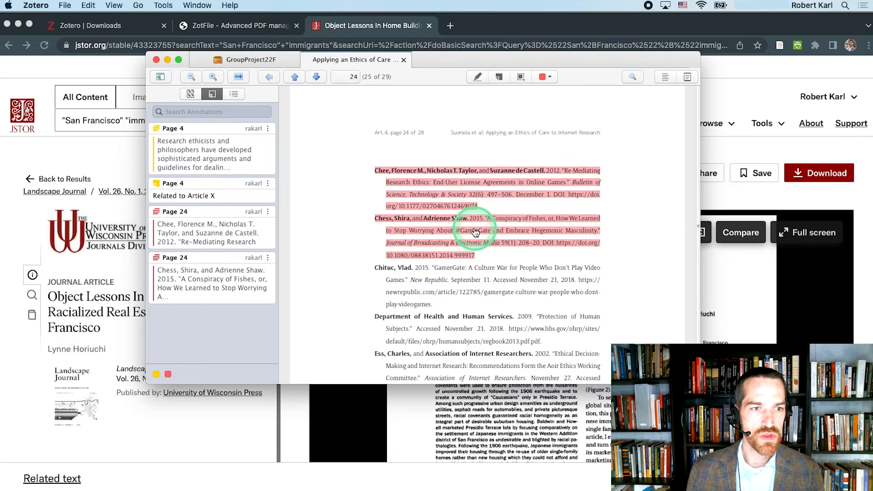
Step: Highlight in red the 2006 reference "The Ethics of Care: Personal, Political, and Global" on page 25
scroll(475, 232, "down", 1)
scroll(476, 233, "down", 5)
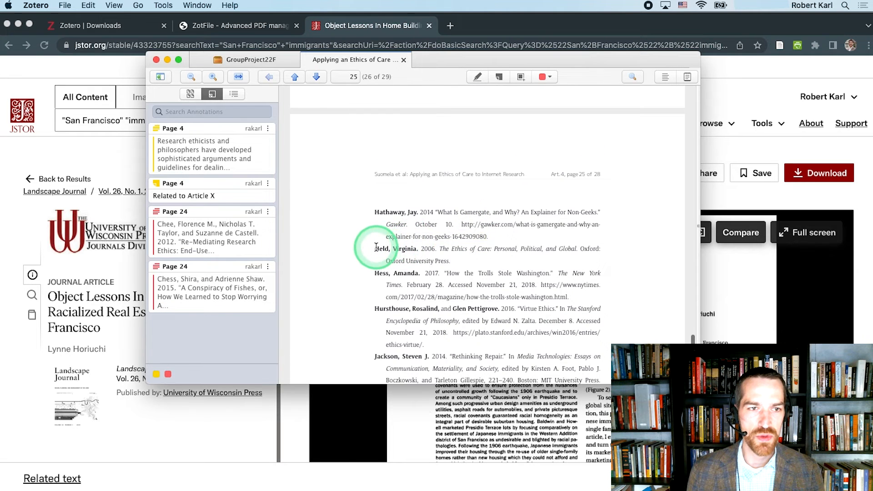
left_click_drag(378, 248, 450, 261)
left_click(475, 285)
left_click(425, 271)
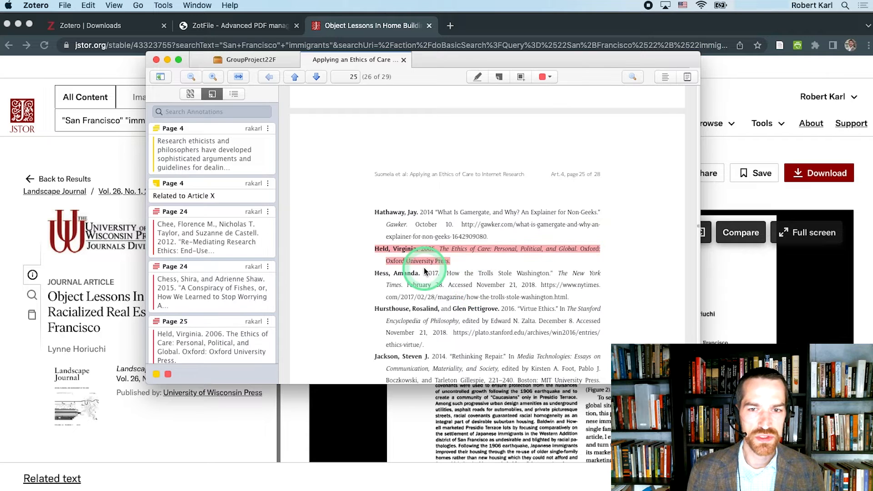
Step: Filter the annotations list to red highlights and select the page 24 and page 25 references
left_click(168, 375)
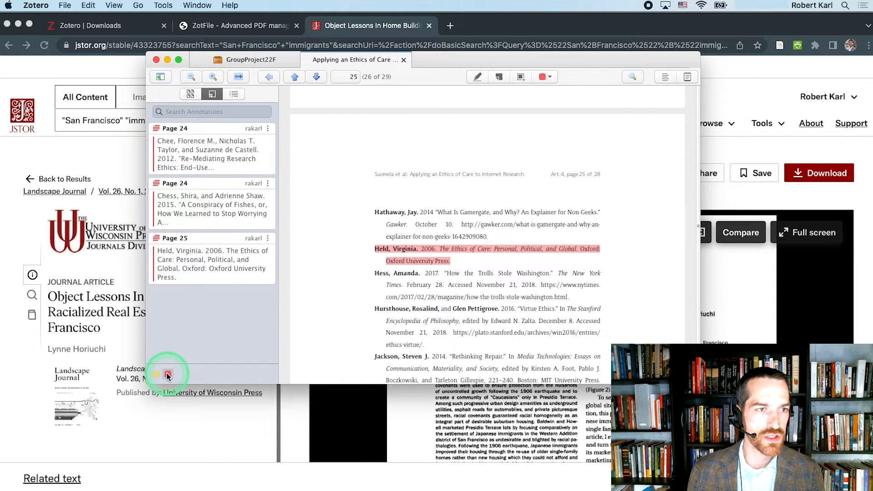
left_click(228, 158)
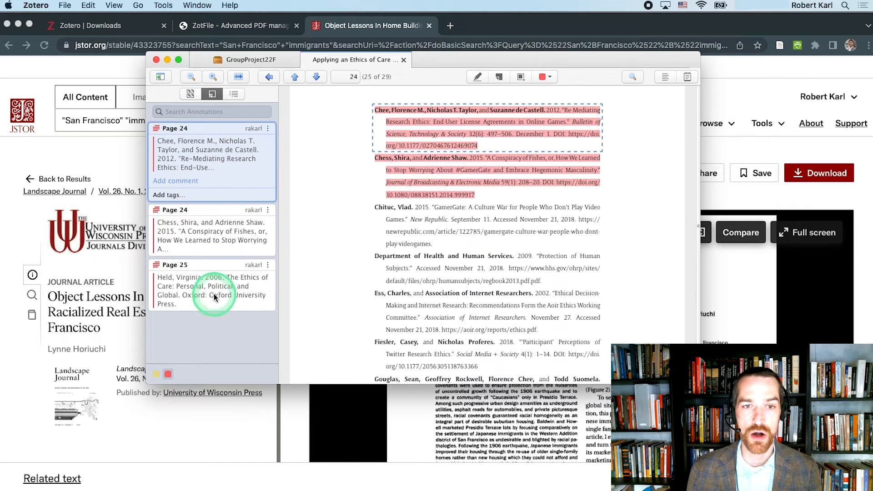
left_click(214, 296, "shift")
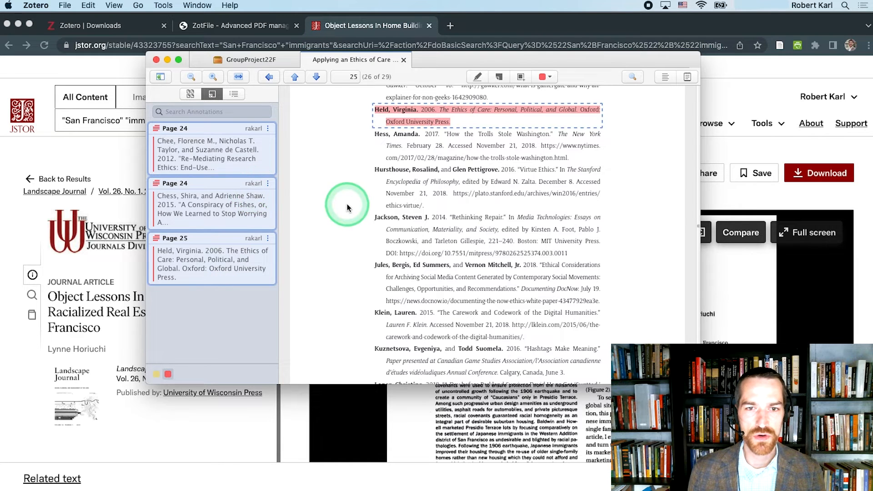
Step: Return to the GroupProject22F library and create a note from the annotations in the "Applying an Ethics of Care" PDF
left_click(252, 59)
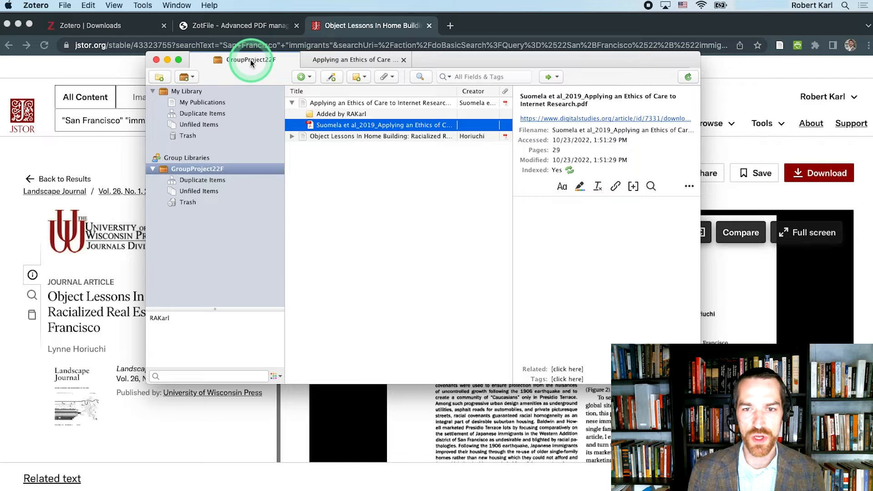
right_click(321, 127)
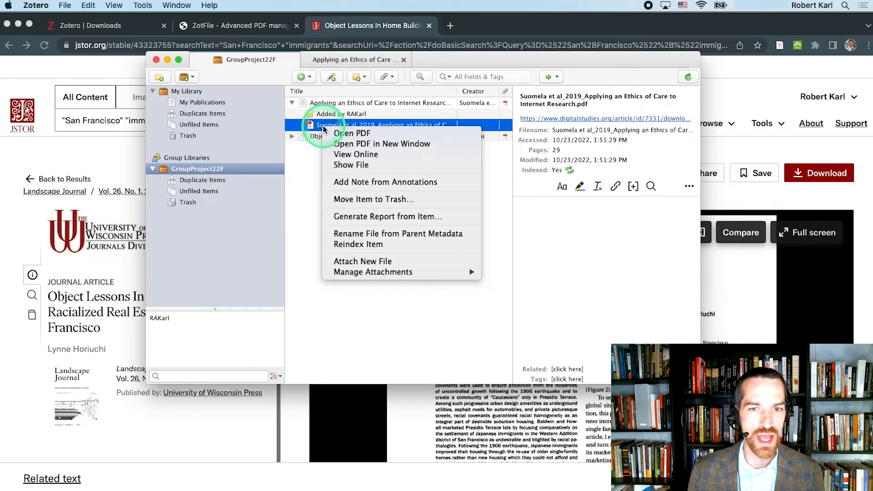
left_click(346, 182)
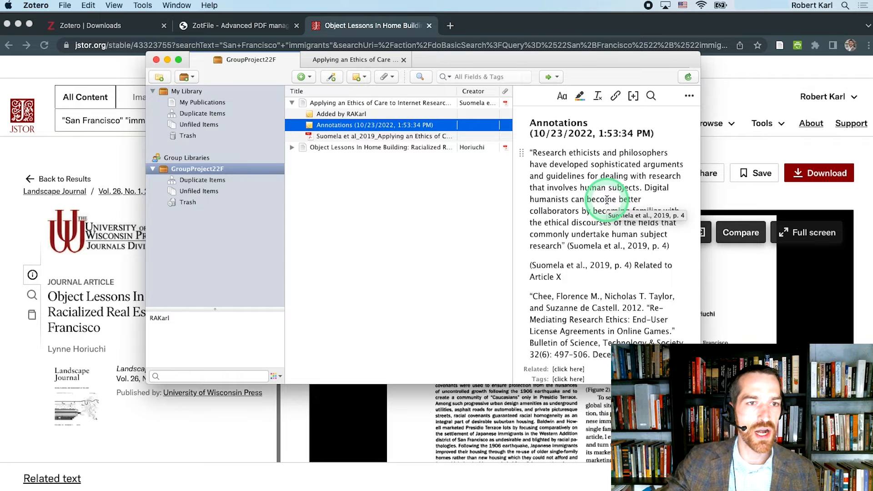
Step: Show the note's first quoted passage on its PDF page, and close the PDF after viewing it
left_click(607, 199)
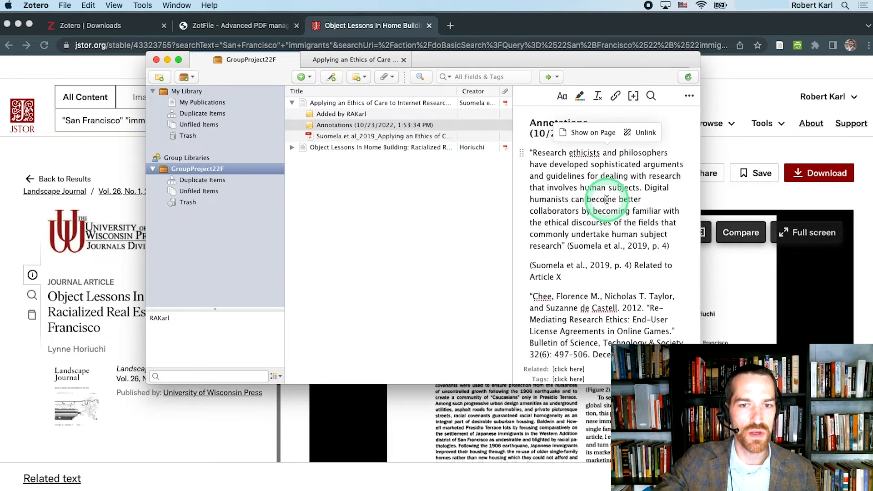
left_click(595, 133)
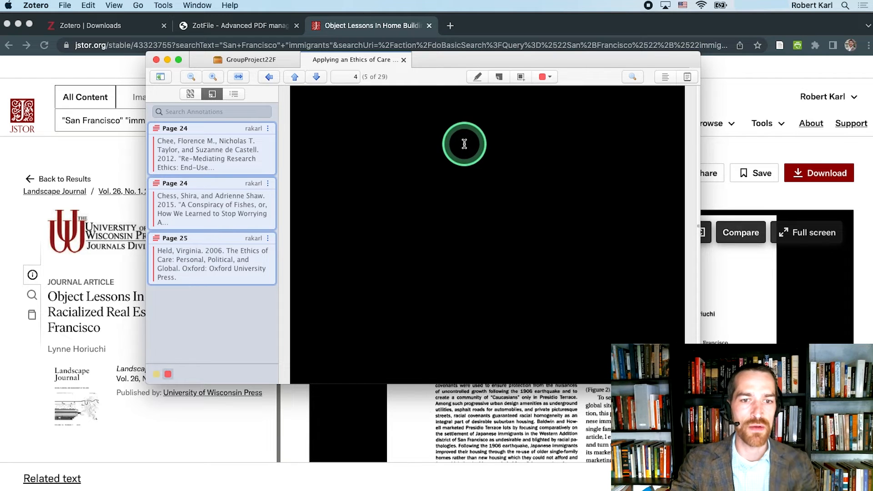
left_click(404, 60)
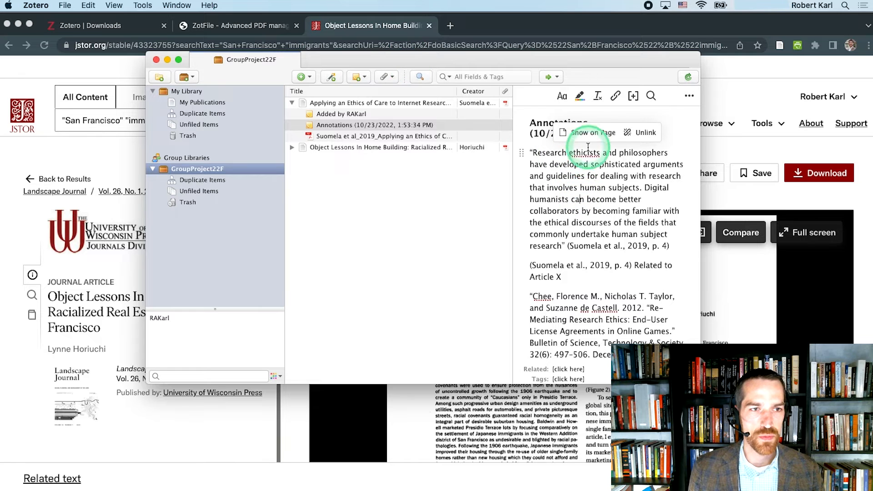
left_click(587, 132)
left_click(486, 276)
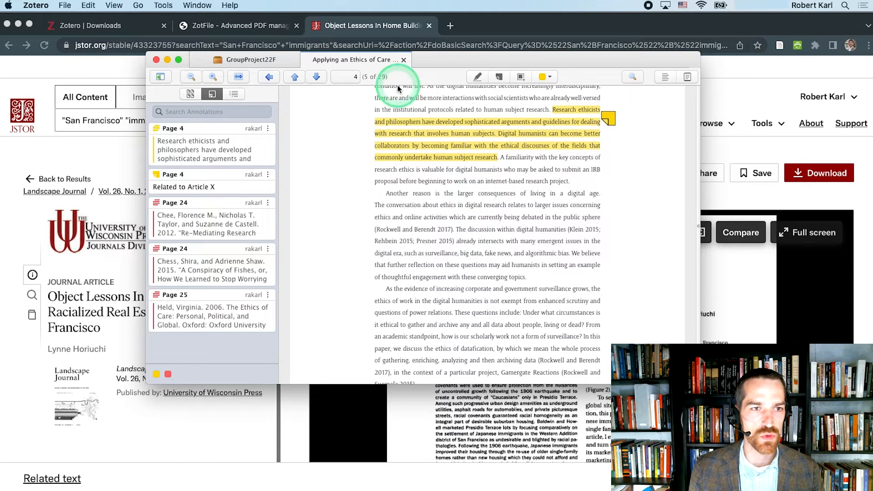
left_click(404, 60)
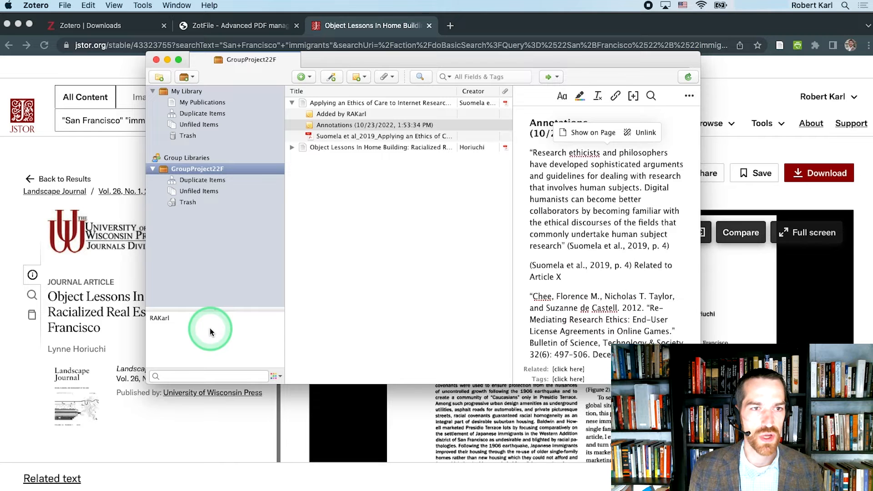
Step: Add the tag "Finished reading" to the "Applying an Ethics of Care" item
left_click(329, 104)
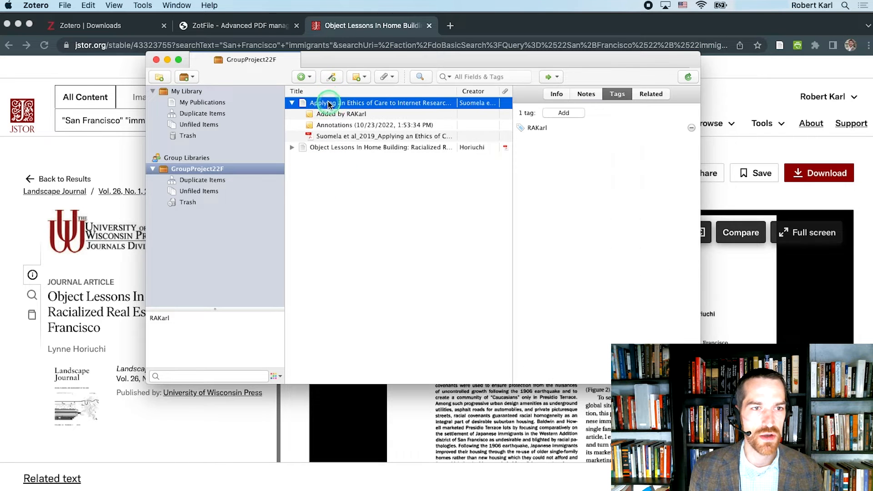
left_click(558, 114)
left_click(553, 135)
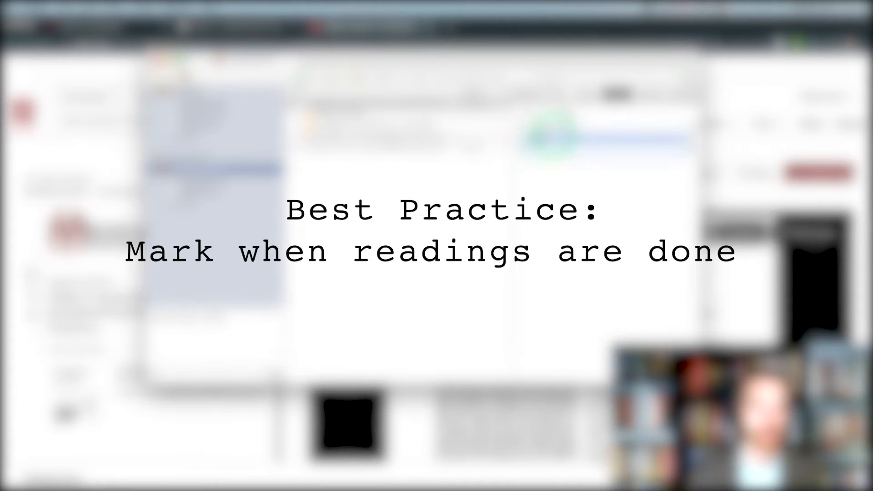
Step: Switch to Chrome, open the article page digitalstudies.org/article/id/7331/ in a new tab, and save it to GroupProject22F with the Zotero Connector
key("super+Tab")
key("super+t")
type("https://www.digitalstudies.org/article/id/7331/")
key("Return")
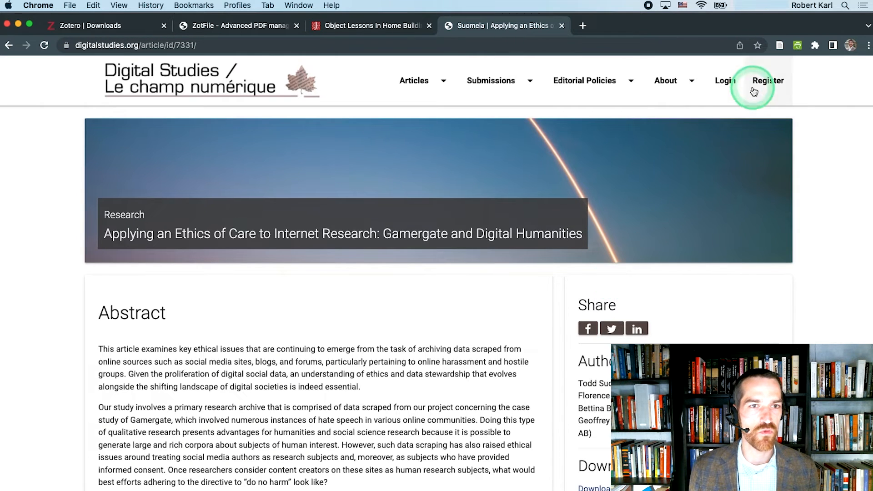
left_click(779, 45)
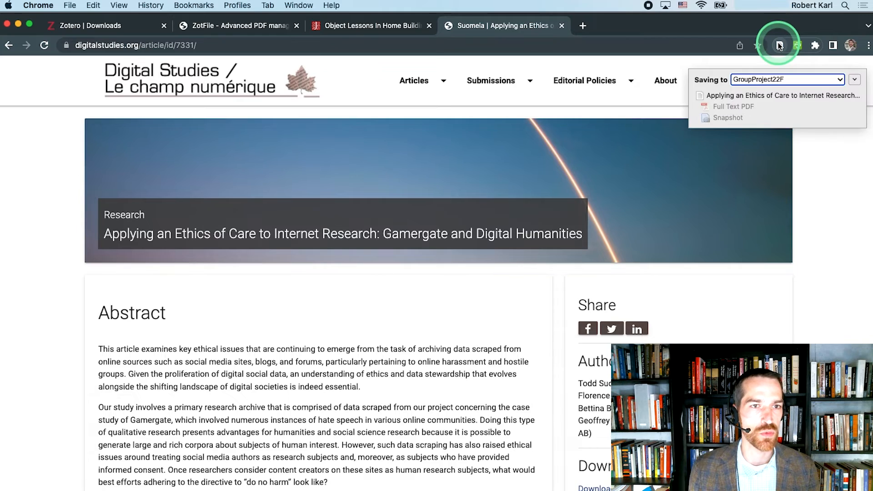
Step: Switch to Zotero and merge the two duplicate items in GroupProject22F, using the 10/23/2022, 1:47:17 PM version as the master
key("super+Tab")
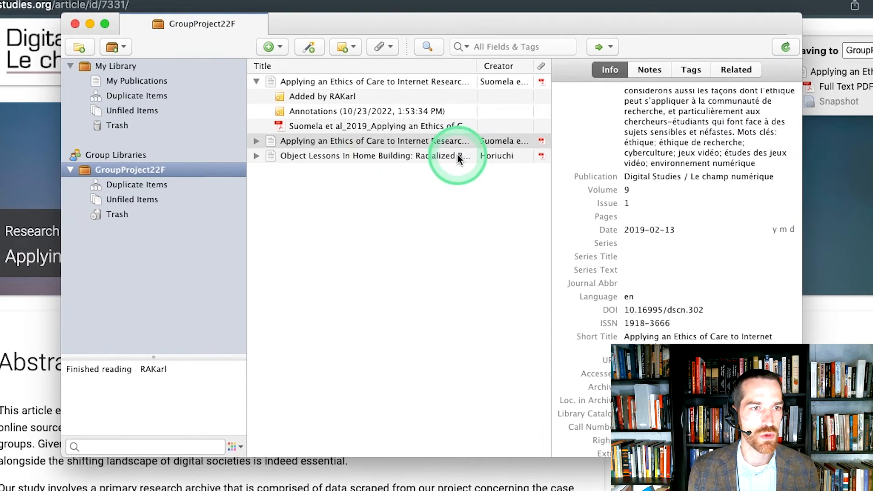
left_click(143, 186)
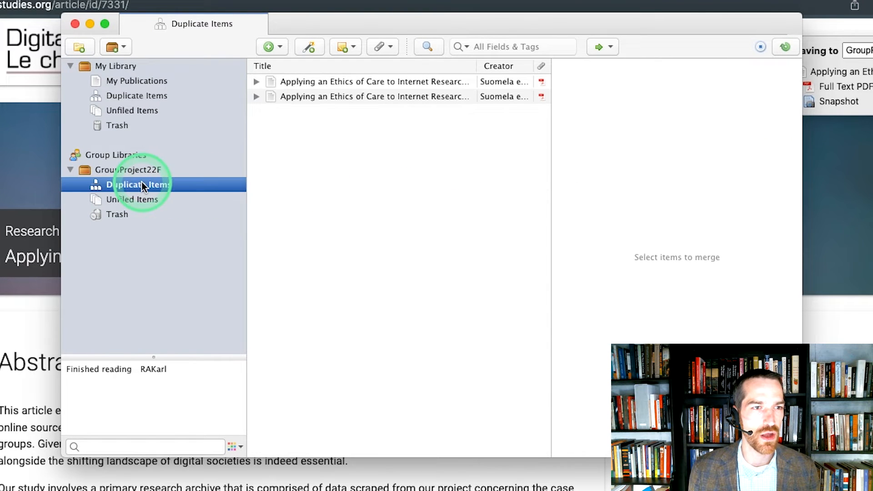
left_click(285, 85)
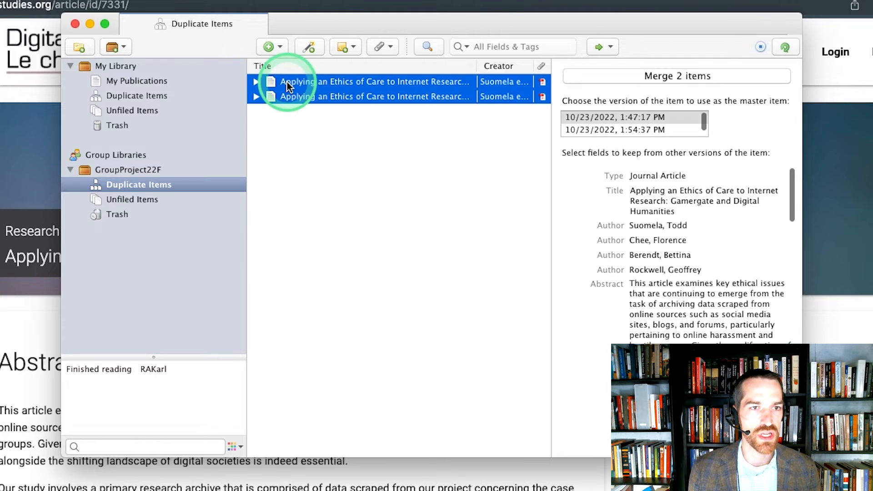
left_click(626, 119)
left_click(634, 76)
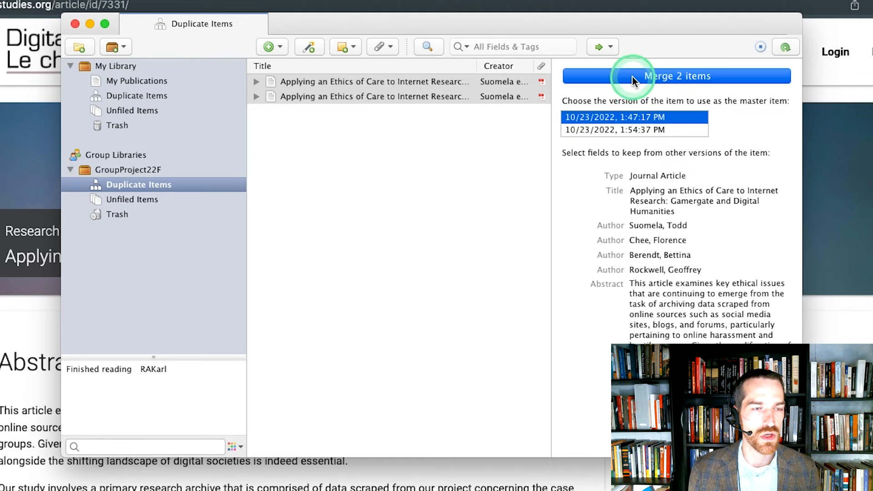
Step: Check the notes and attachments kept under the merged "Applying an Ethics of Care" item in GroupProject22F
left_click(158, 170)
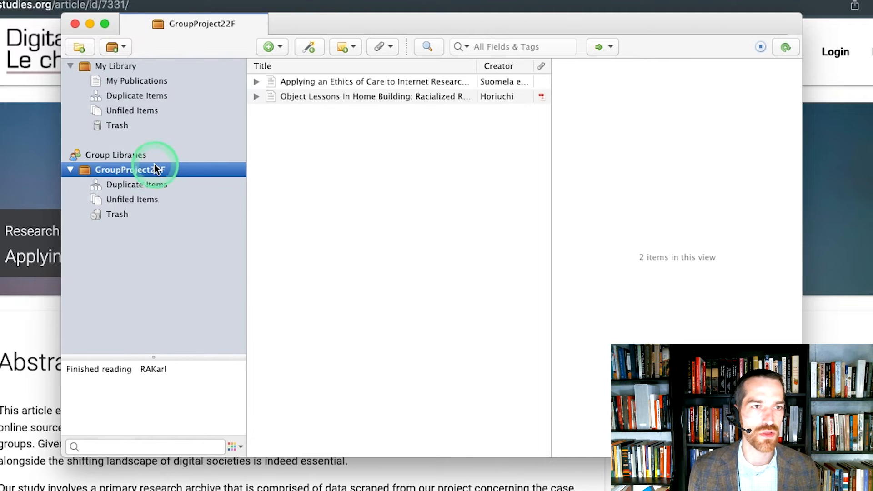
left_click(256, 82)
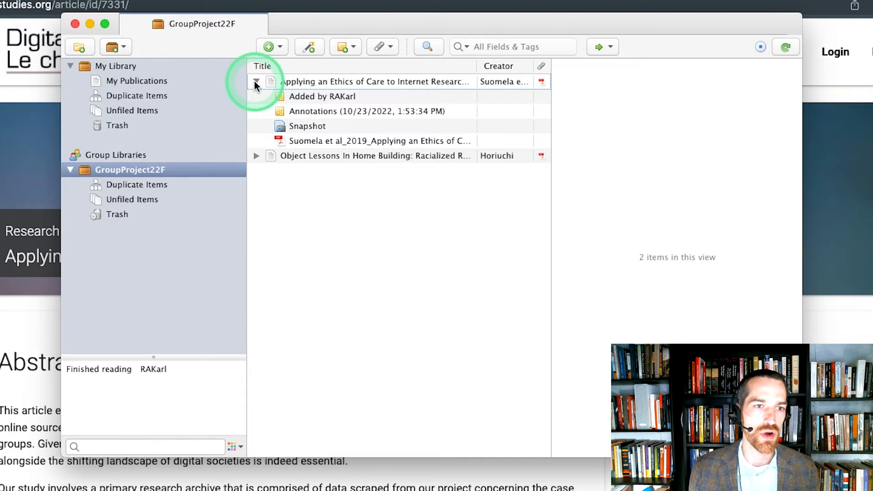
left_click(255, 82)
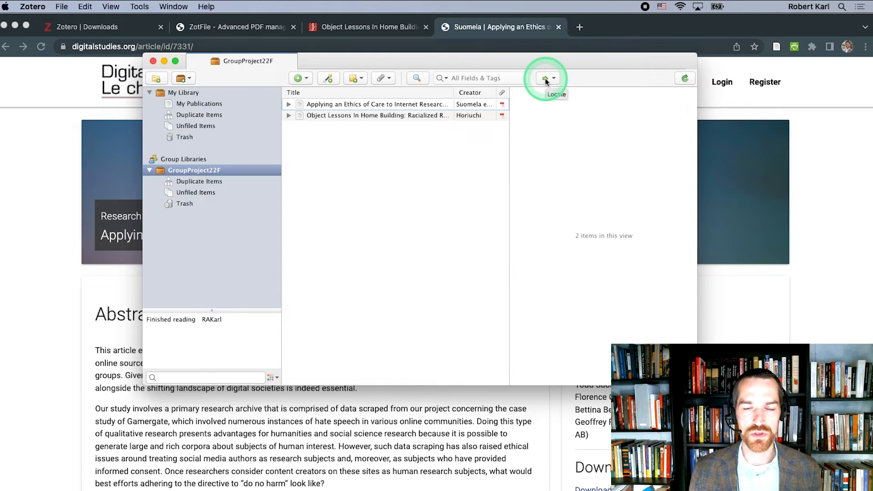
Step: Switch to Chrome, search Google for "newspapers historical online" in a new tab, and open the Library of Congress Chronicling America site
key("super+Tab")
key("super+t")
type("newspapers historical online")
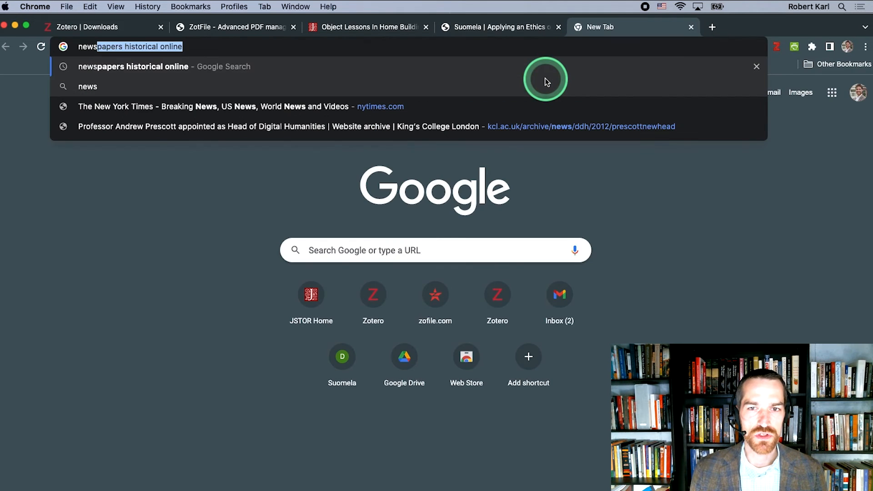
key("Return")
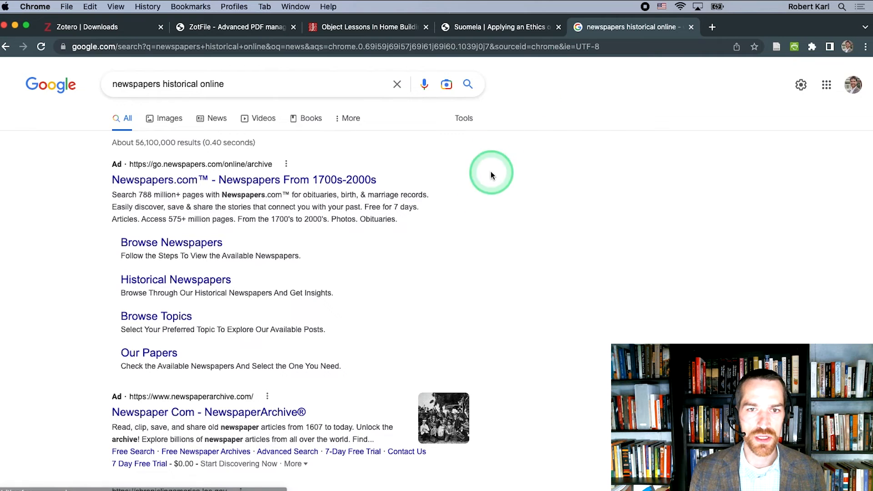
scroll(481, 200, "down", 4)
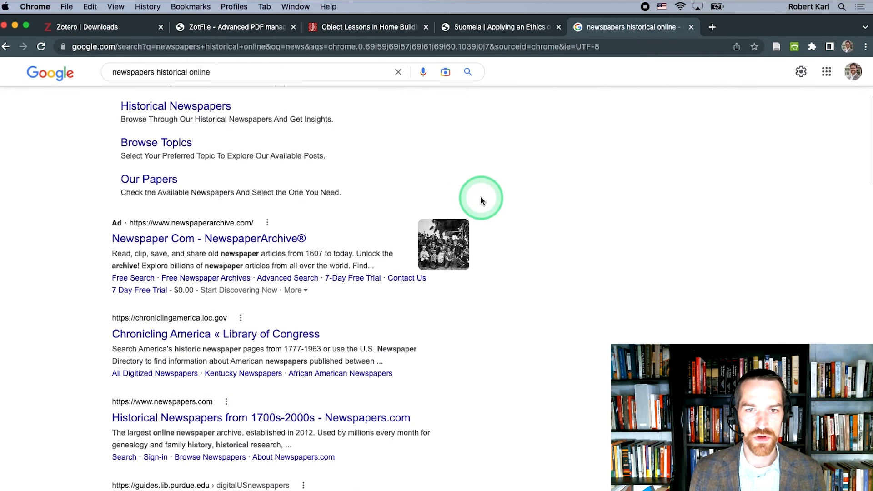
left_click(259, 335)
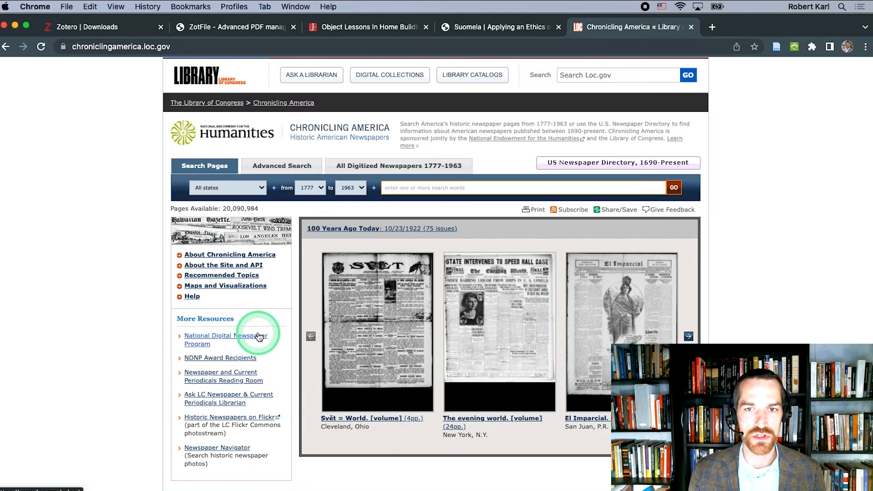
Step: Search Chronicling America for "san francisco" "chinatown" in California newspapers from 1890 to 1920
left_click(398, 187)
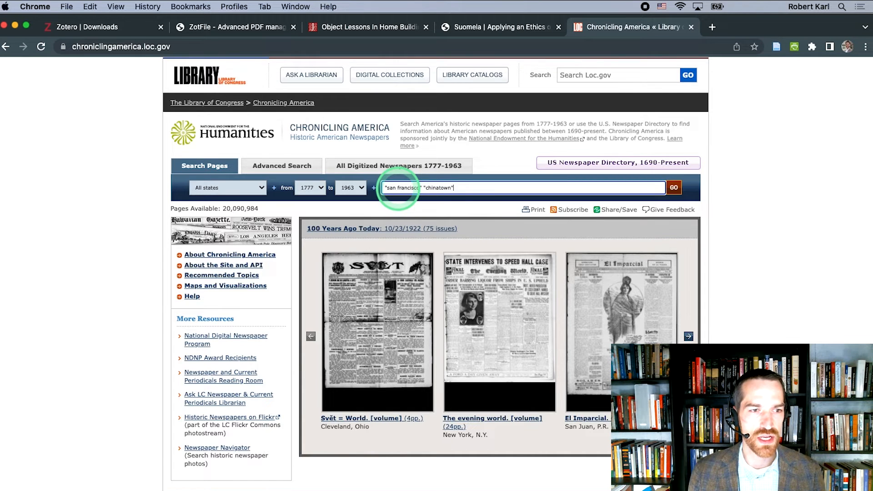
left_click(227, 189)
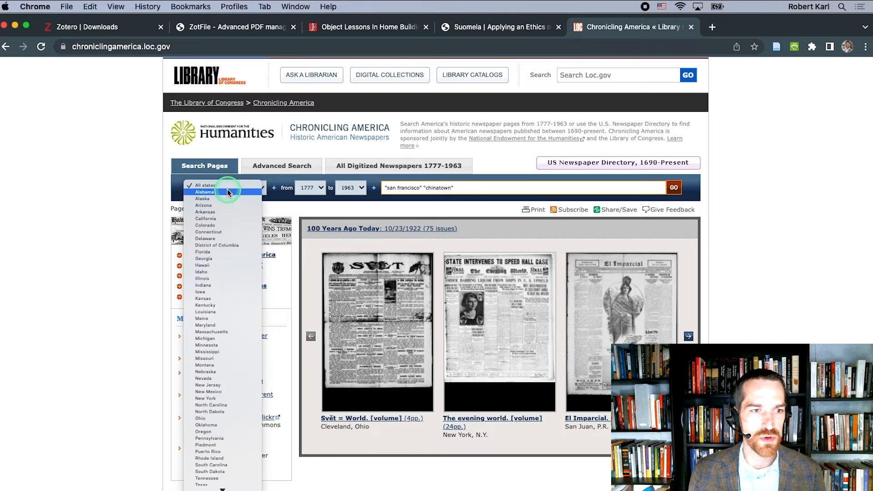
left_click(211, 219)
left_click(314, 188)
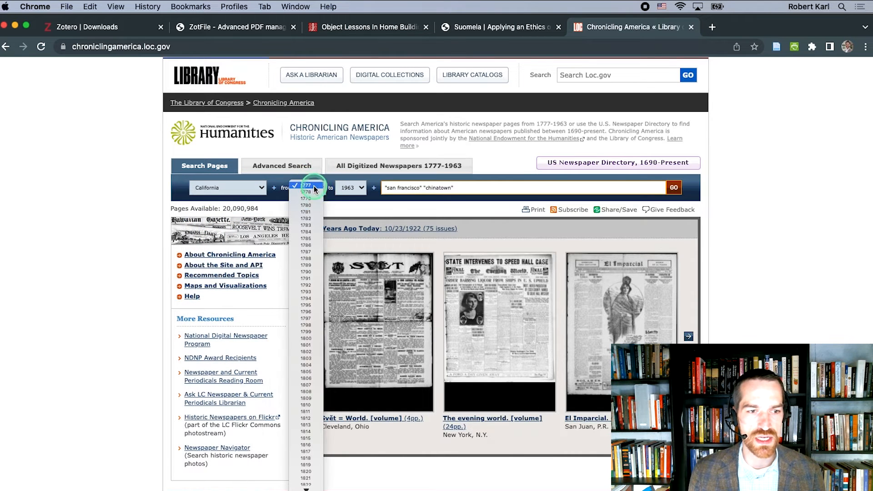
type("1890")
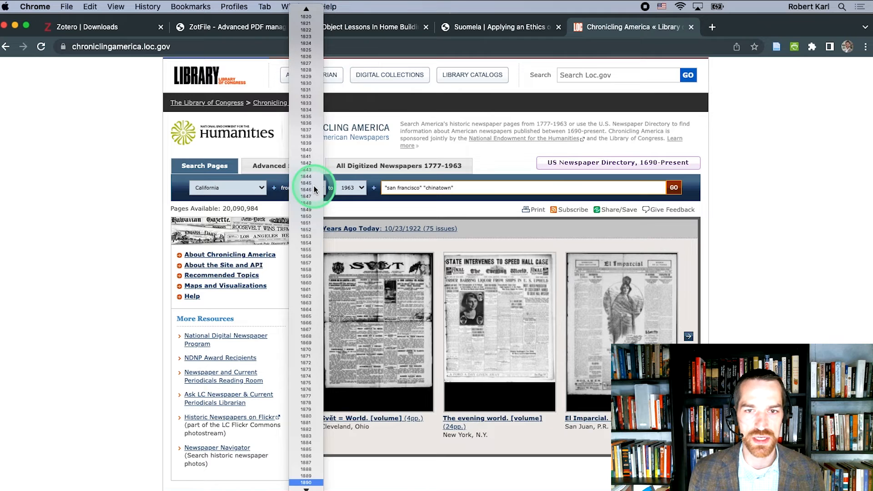
key("Return")
left_click(349, 187)
type("1920")
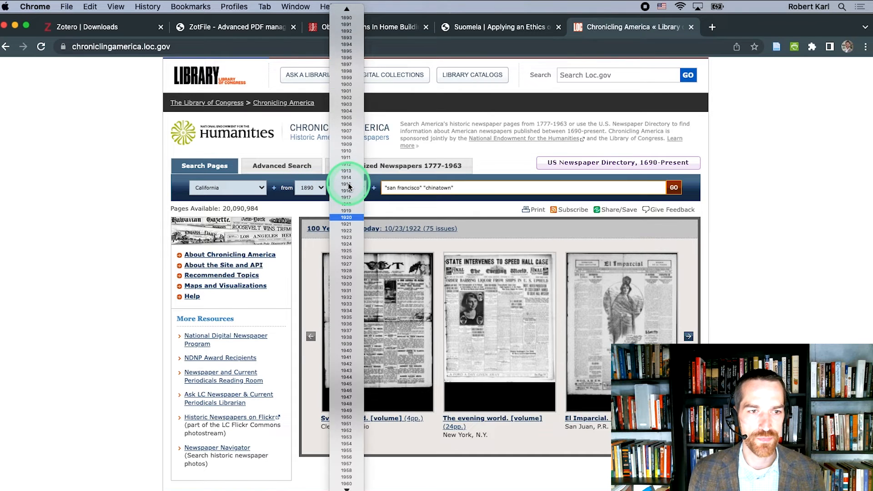
key("Return")
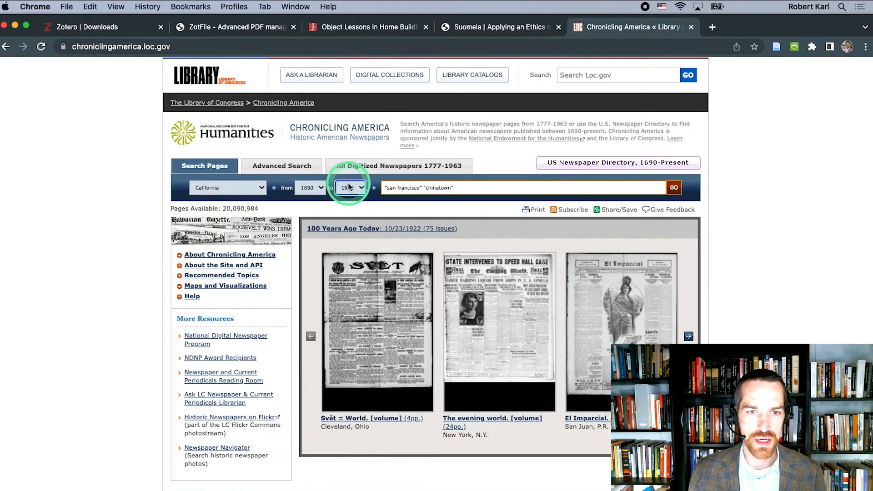
left_click(667, 189)
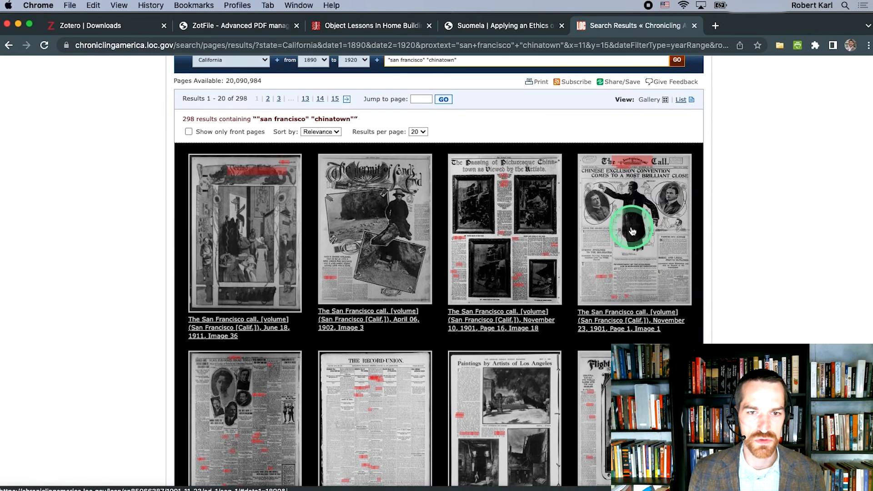
Step: Save page 1 of The San Francisco Call, November 23, 1901, to GroupProject22F from its own page and return to the search results
left_click(627, 235)
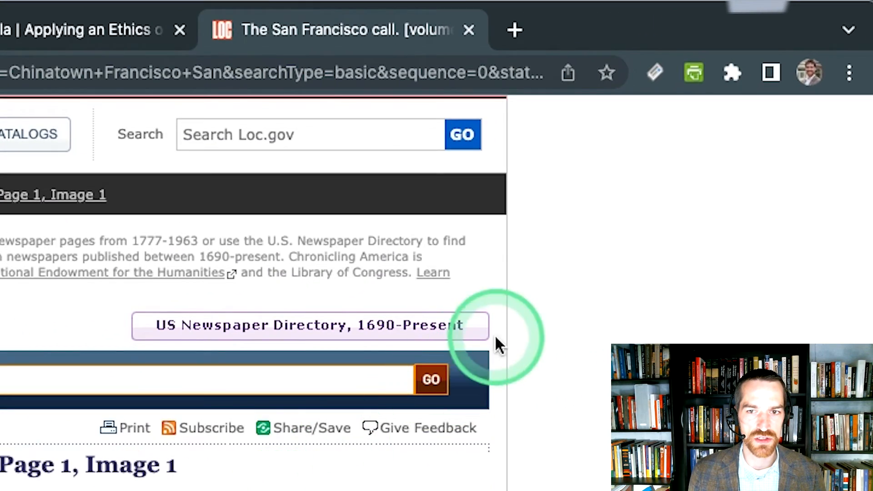
left_click(654, 71)
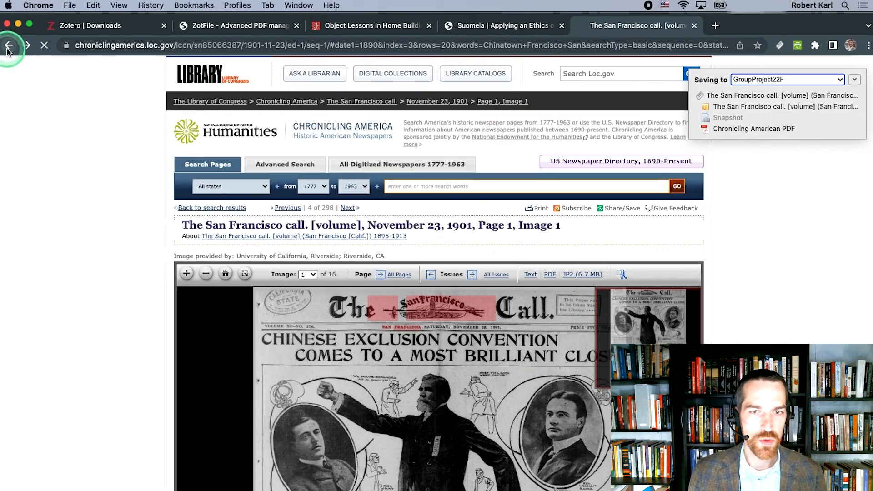
left_click(9, 45)
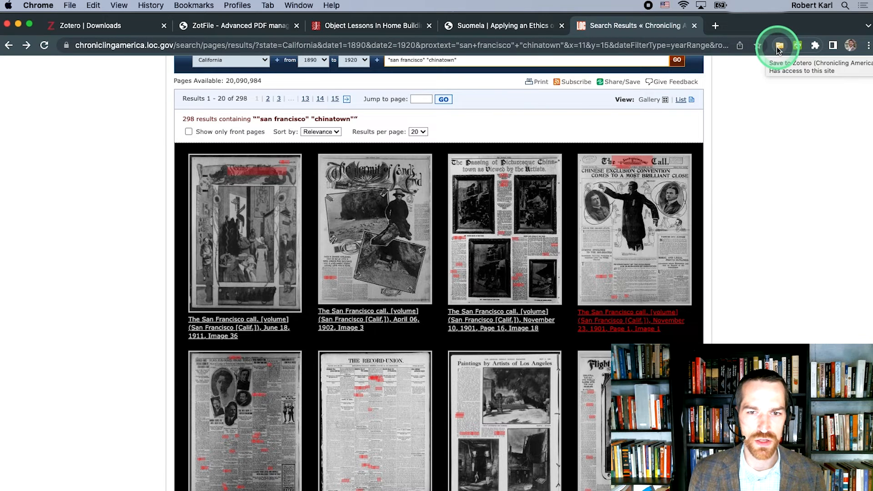
Step: Save the November 23, 1901 and December 01, 1912 San Francisco Call results together to GroupProject22F with the Zotero Connector
left_click(778, 47)
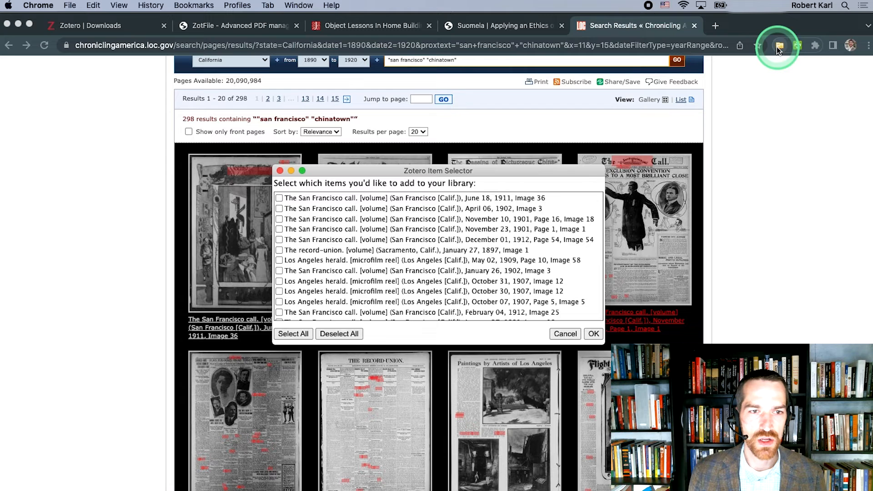
left_click(279, 229)
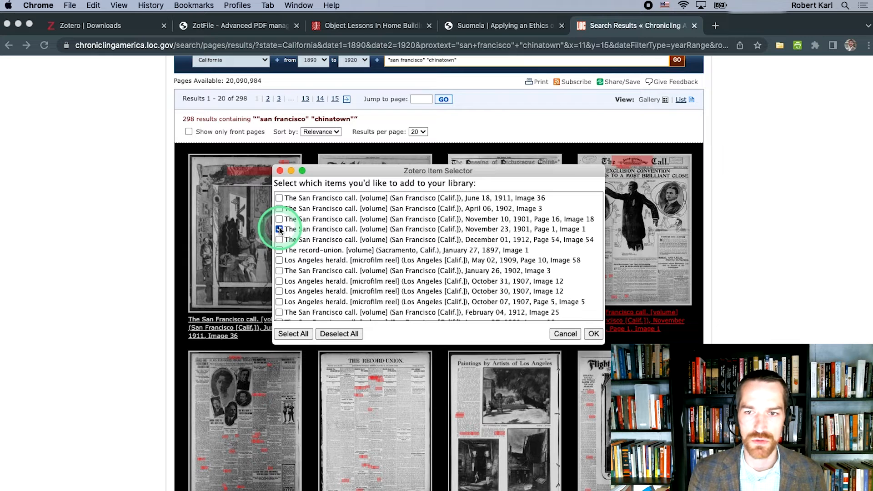
left_click(279, 240)
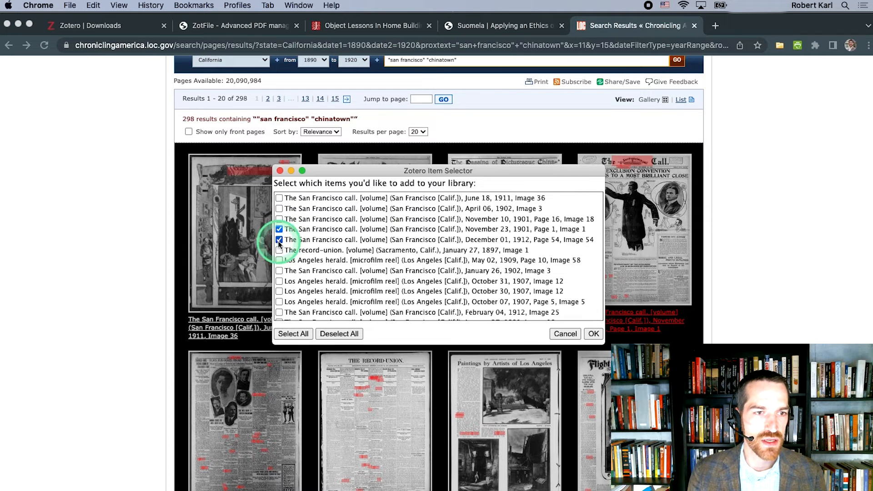
left_click(594, 334)
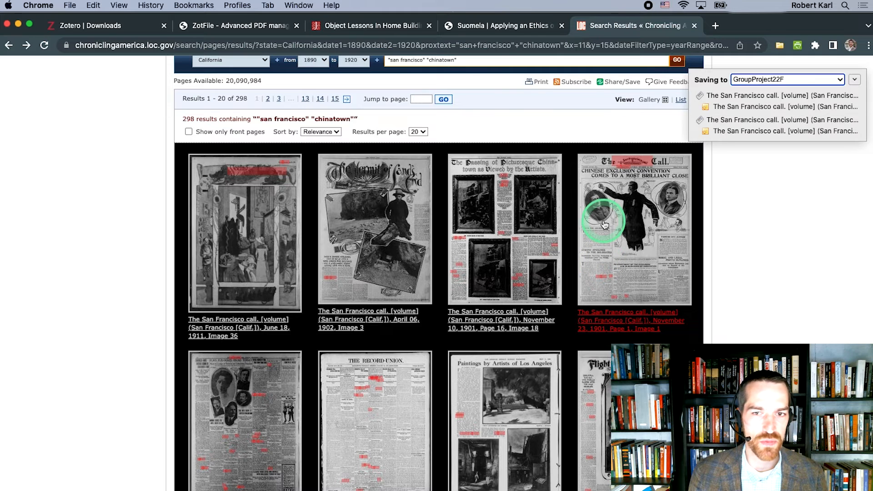
Step: Return to the JSTOR search results and view the items the Zotero Connector offers there, without saving any
left_click(385, 26)
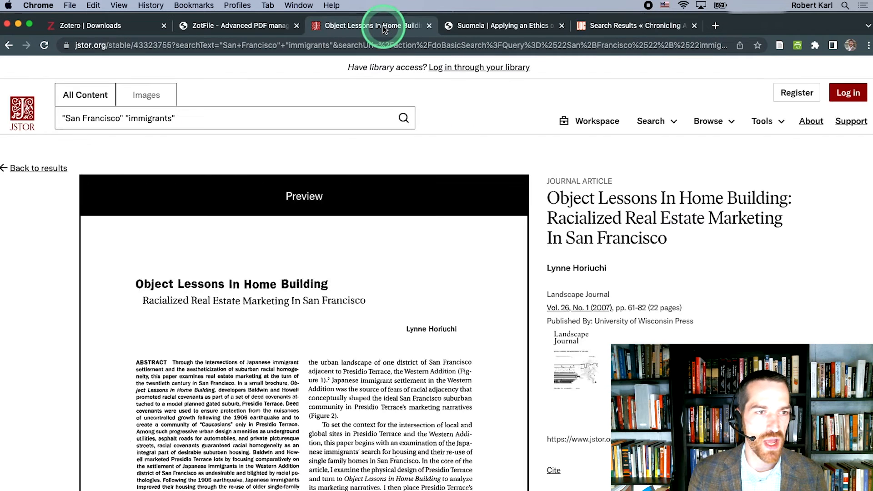
left_click(8, 46)
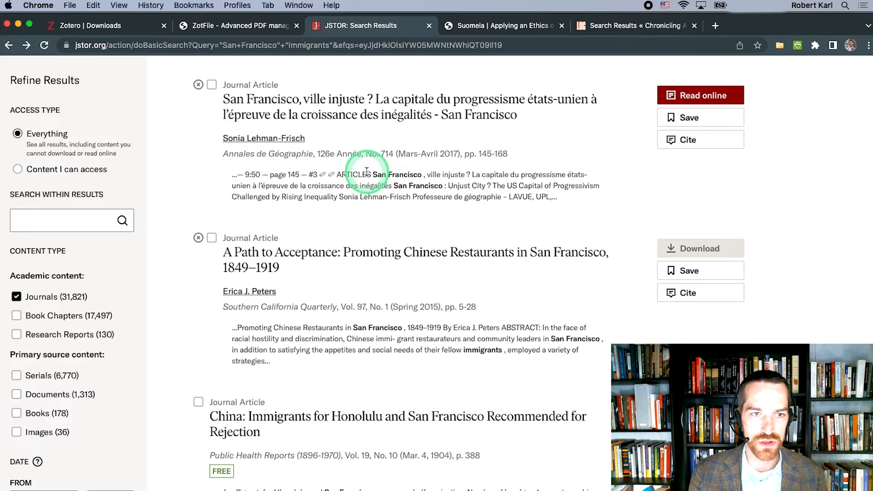
left_click(780, 45)
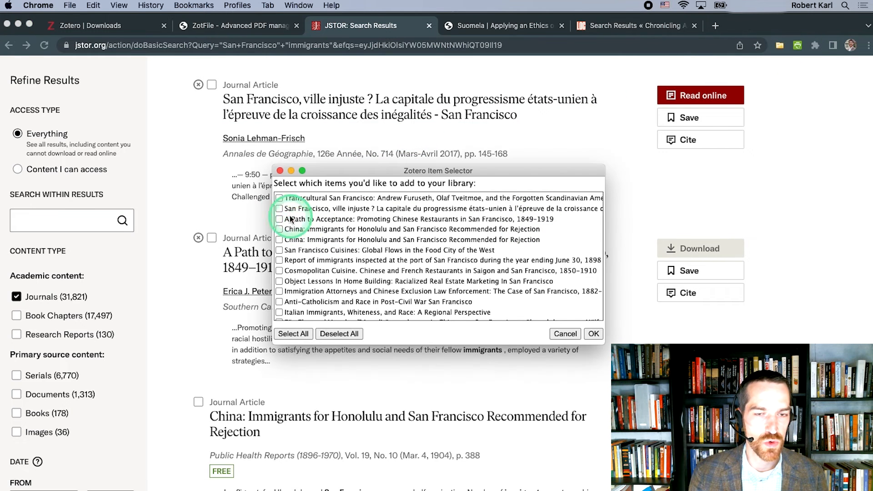
left_click_drag(541, 170, 537, 142)
left_click(563, 305)
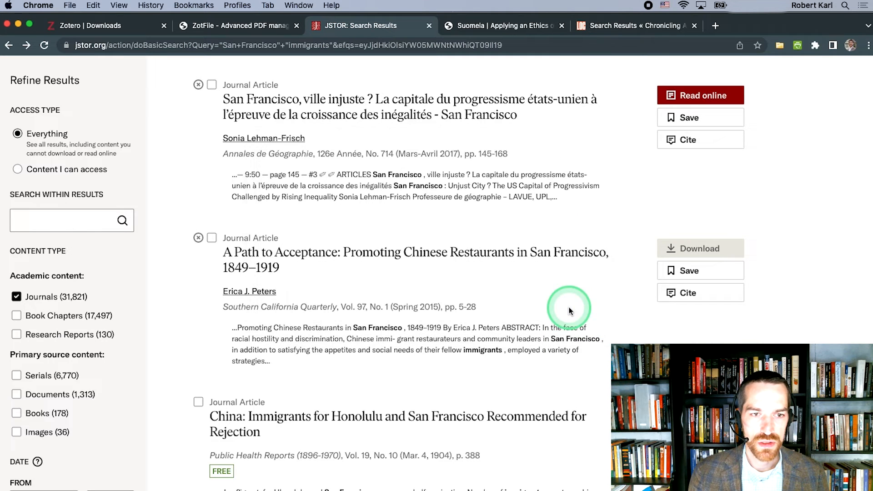
Step: Switch to Zotero and inspect the attachments and item details of the December 01, 1912 San Francisco Call entry
key("super+Tab")
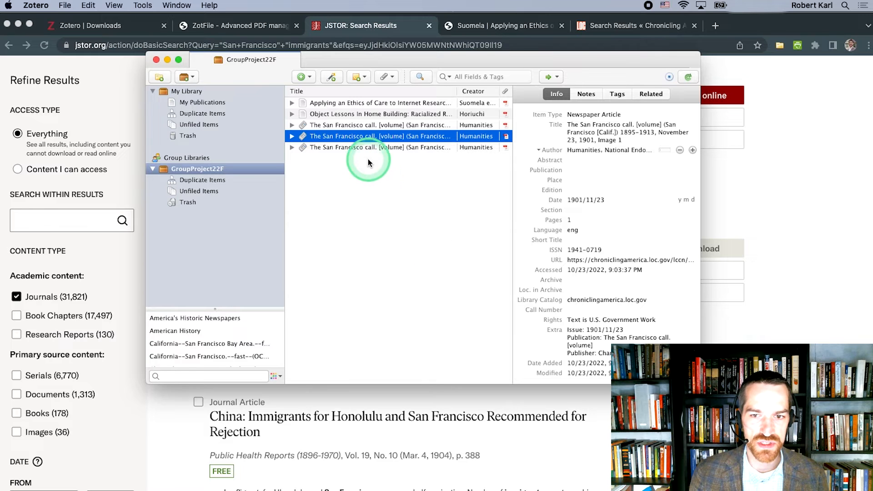
left_click(291, 125)
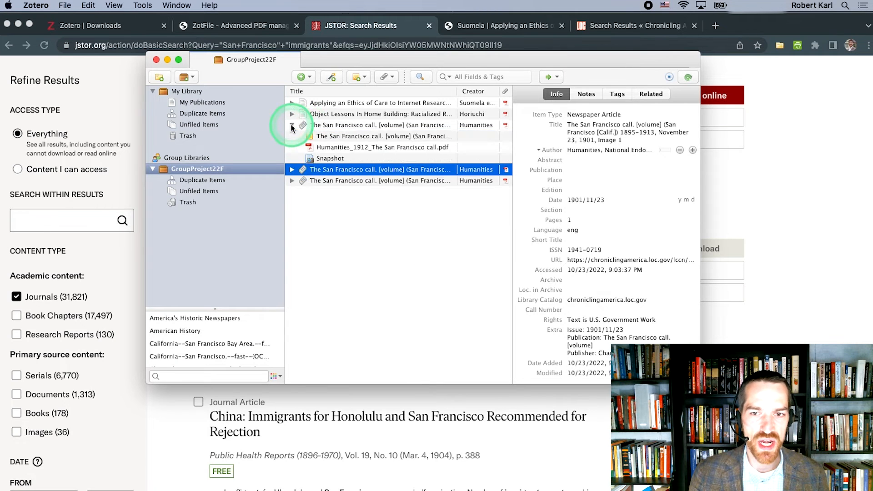
left_click(332, 146)
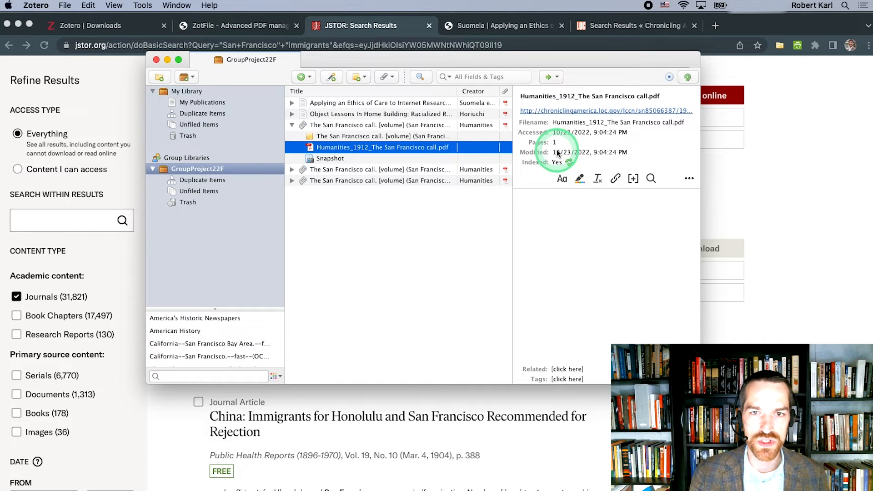
left_click(370, 126)
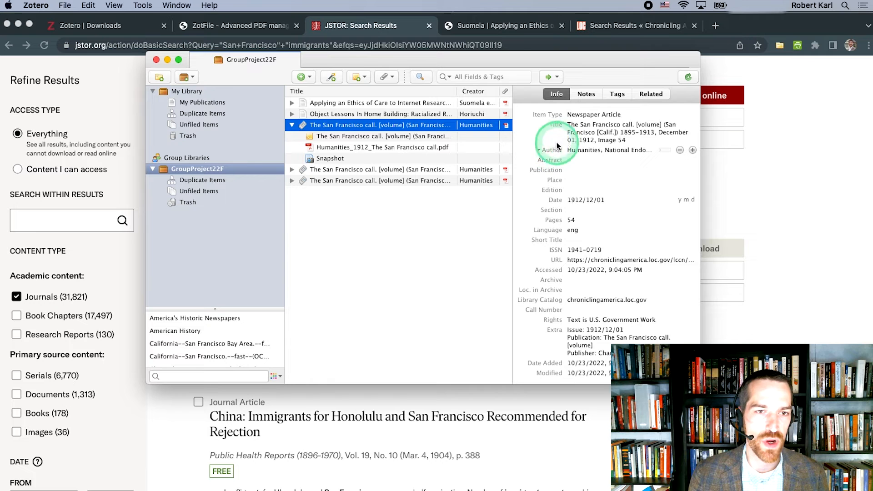
Step: Change the author of the December 01, 1912 item to a single-field name, National Endowment for the Humanities
left_click(574, 134)
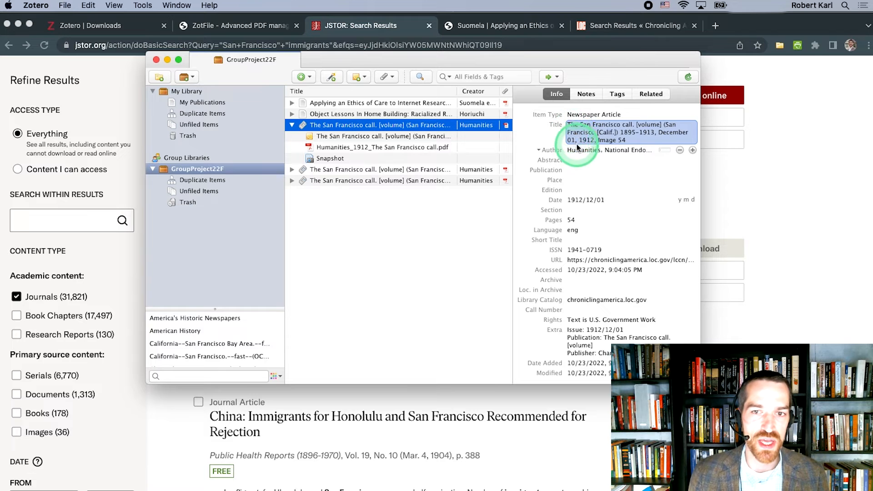
left_click(662, 153)
left_click(620, 151)
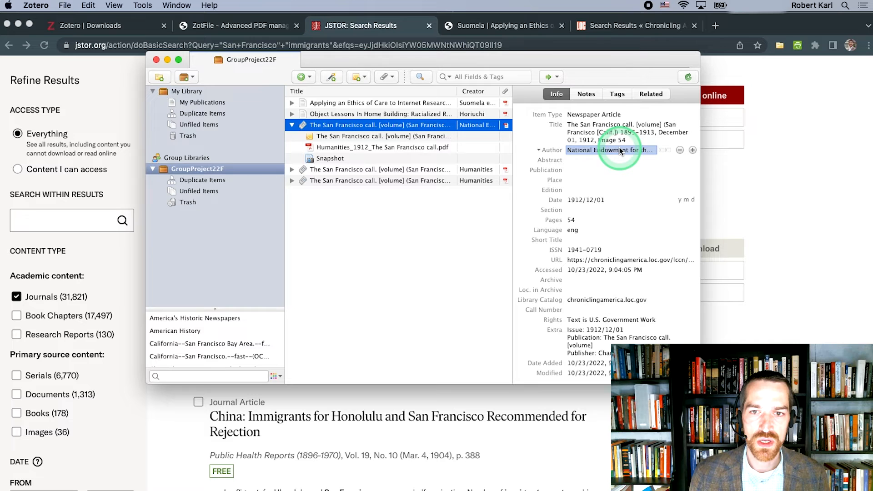
Step: Open Humanities_1901_The San Francisco call.pdf from the November 23, 1901 item and show its item details beside the page
left_click(292, 124)
left_click(292, 136)
left_click(324, 158)
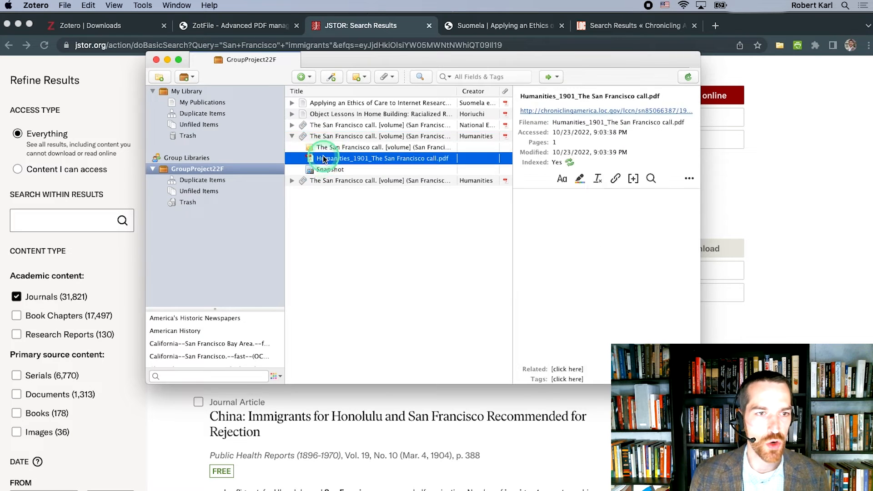
double_click(324, 158)
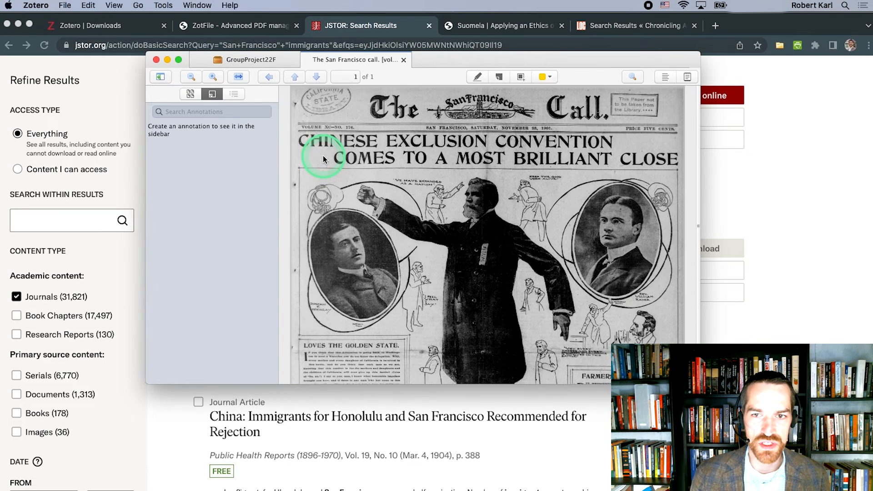
left_click(663, 80)
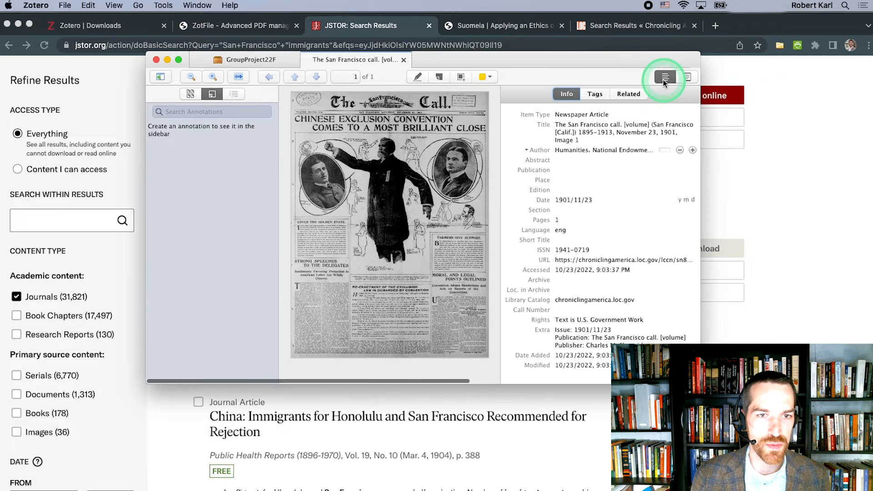
Step: Replace the newspaper item's title with "Chinese Exclusion Convention Comes to a Most Brilliant Close"
left_click(614, 127)
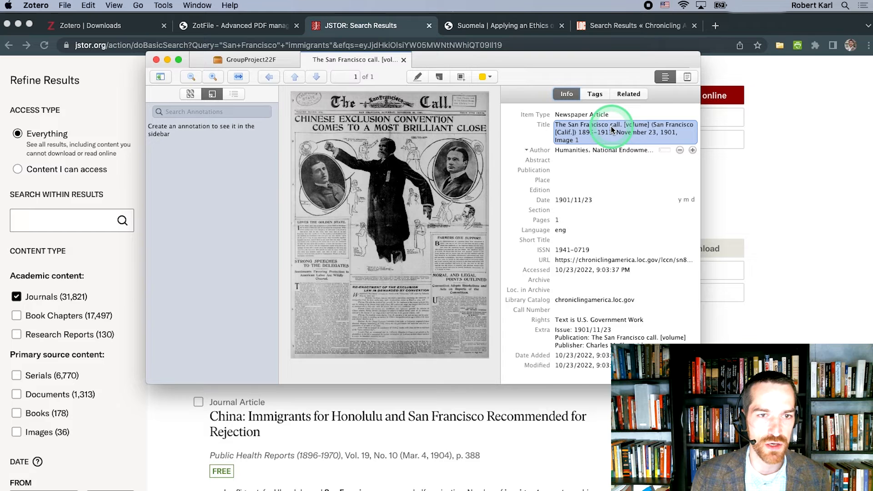
left_click(612, 128)
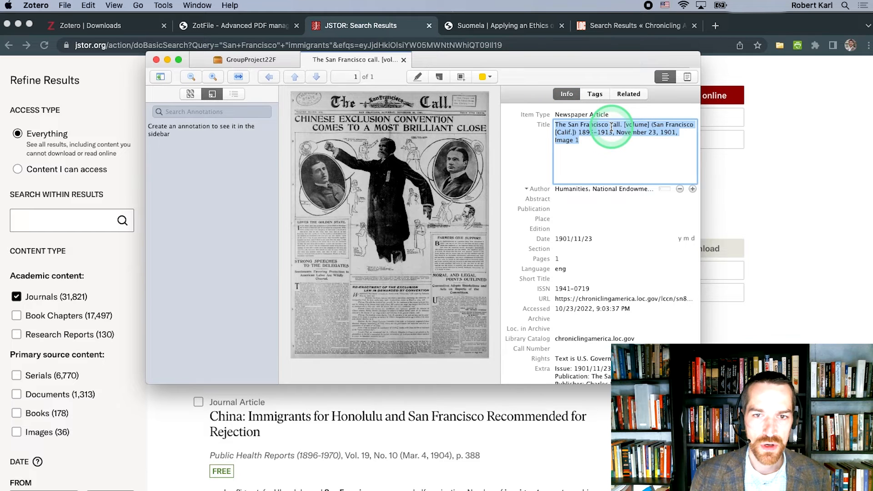
type("Chinese ")
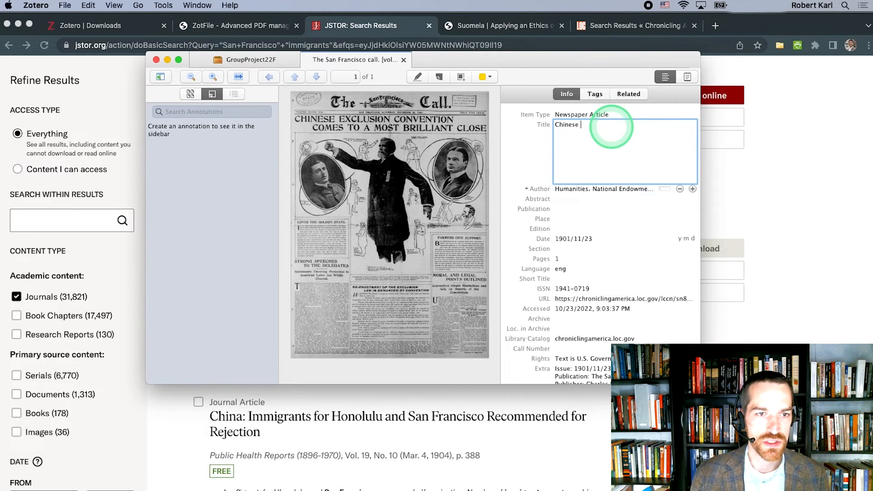
type("Exclusion Convention ")
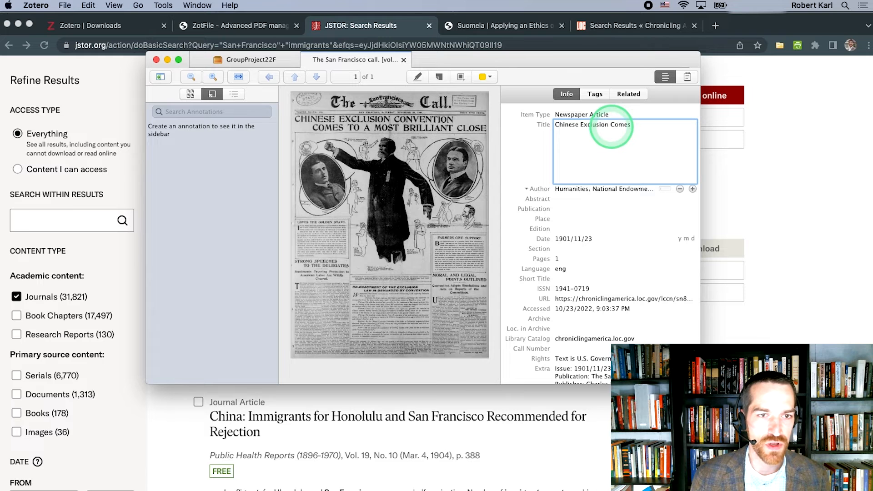
type("Comes to a Most")
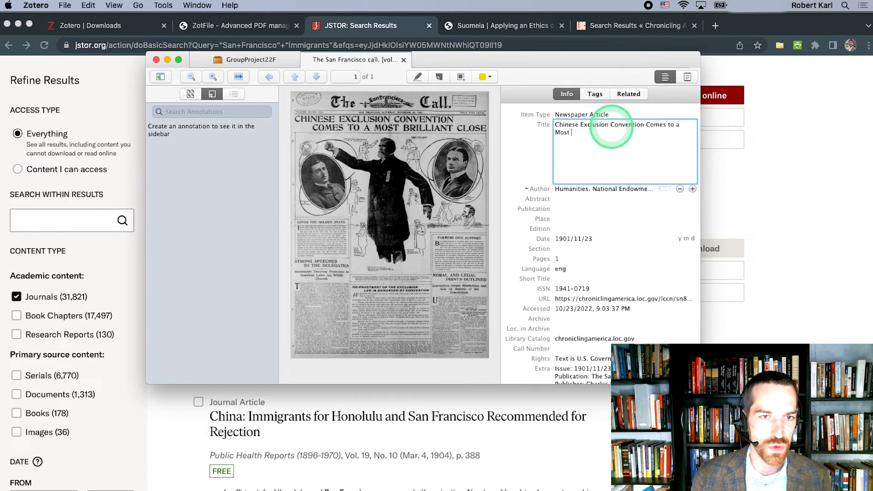
type(" Brilliant Close")
key("Return")
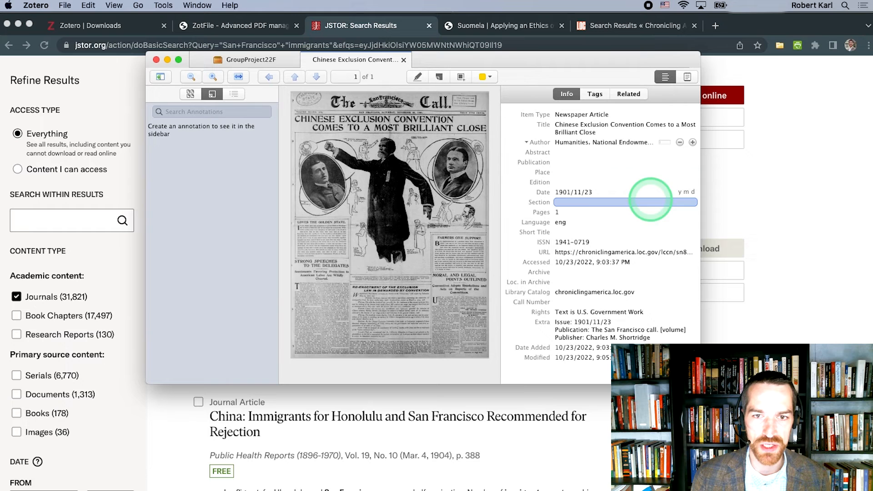
Step: Remove the newspaper item's author and rename its attached Humanities_1901 PDF from the corrected metadata with Rename and Move
left_click(681, 143)
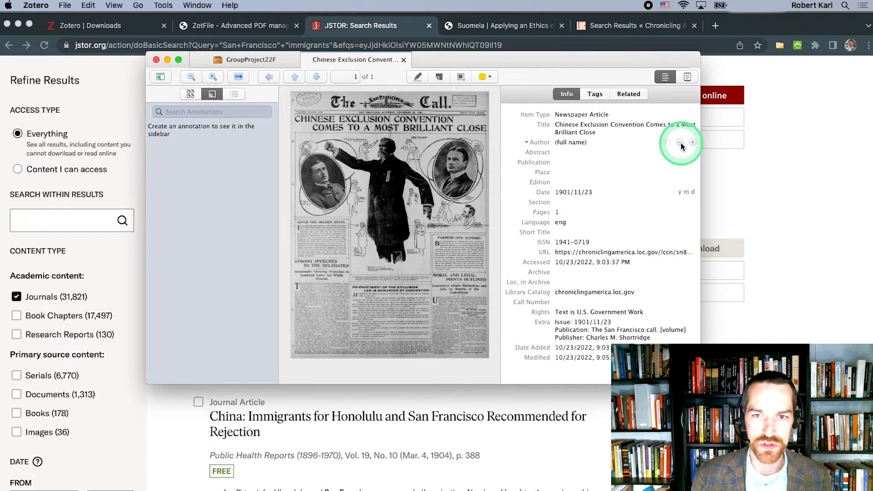
left_click(625, 174)
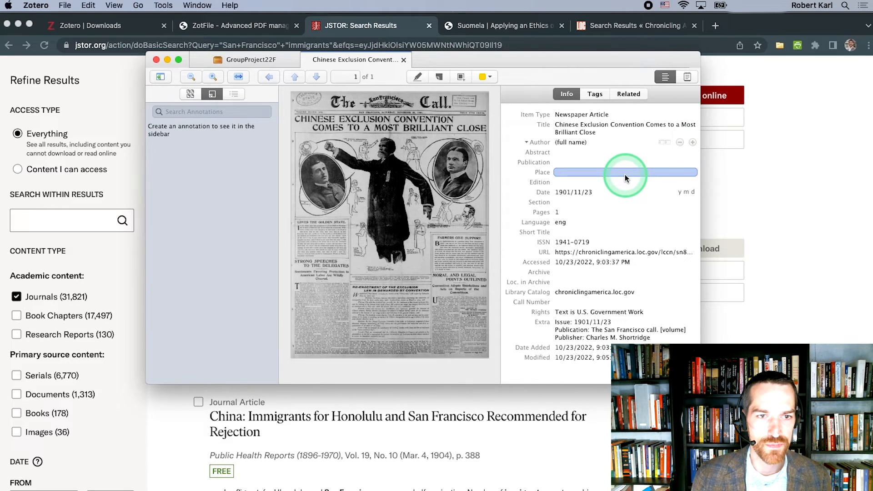
left_click(250, 63)
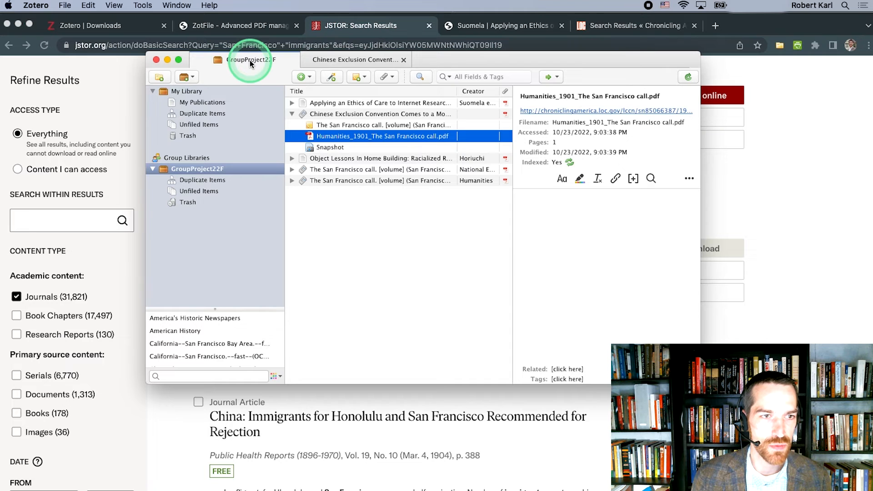
right_click(322, 138)
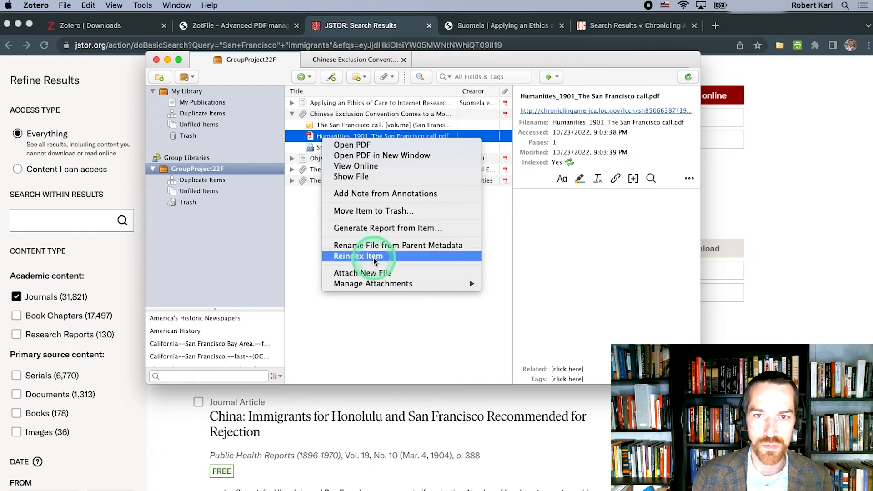
mouse_move(390, 283)
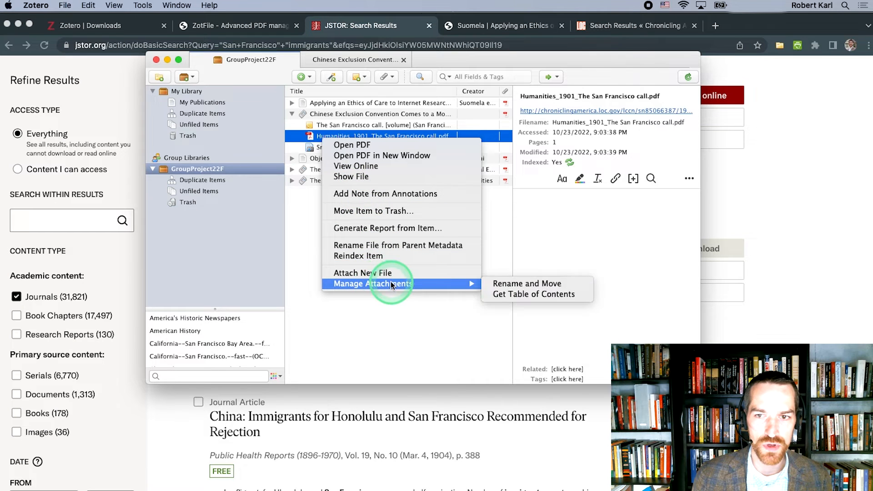
left_click(497, 284)
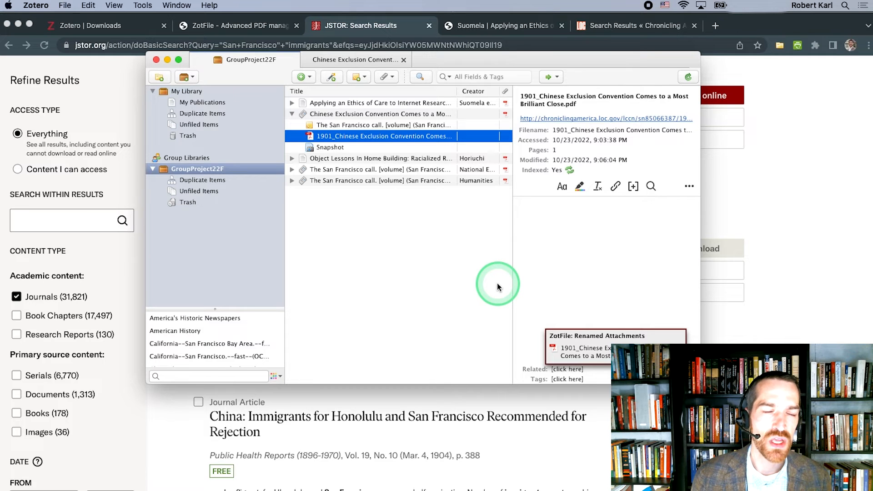
left_click(524, 105)
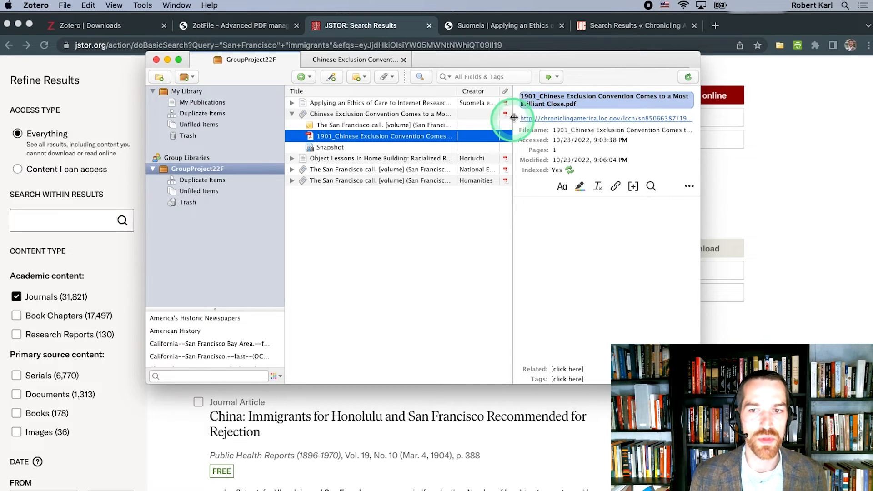
left_click(503, 133)
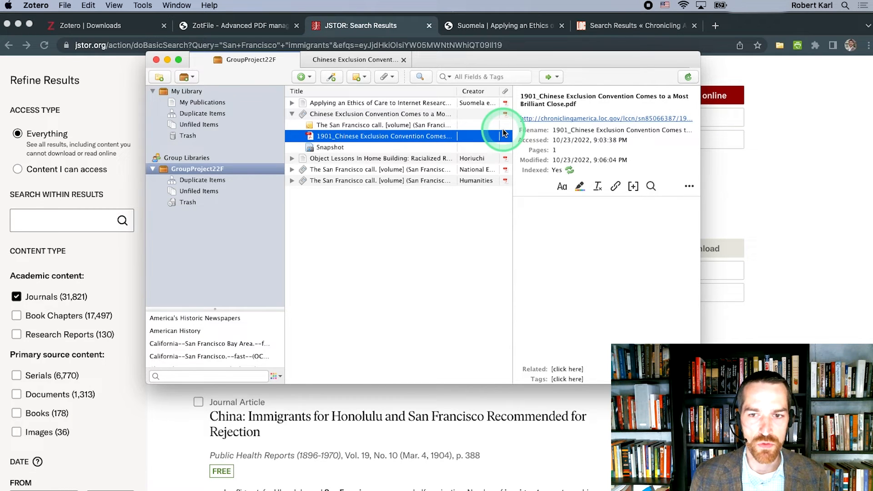
Step: Switch to Chrome and search Google in a new tab for "homelessness white paper san francisco"
key("super+Tab")
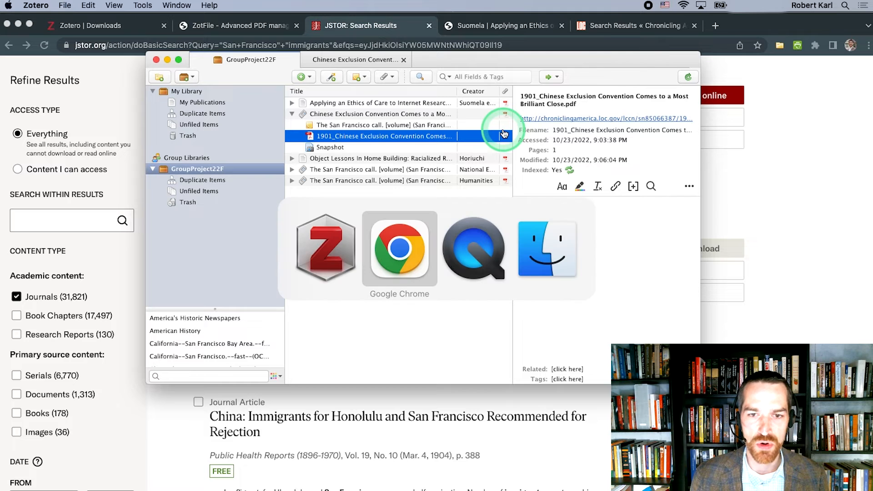
key("super+t")
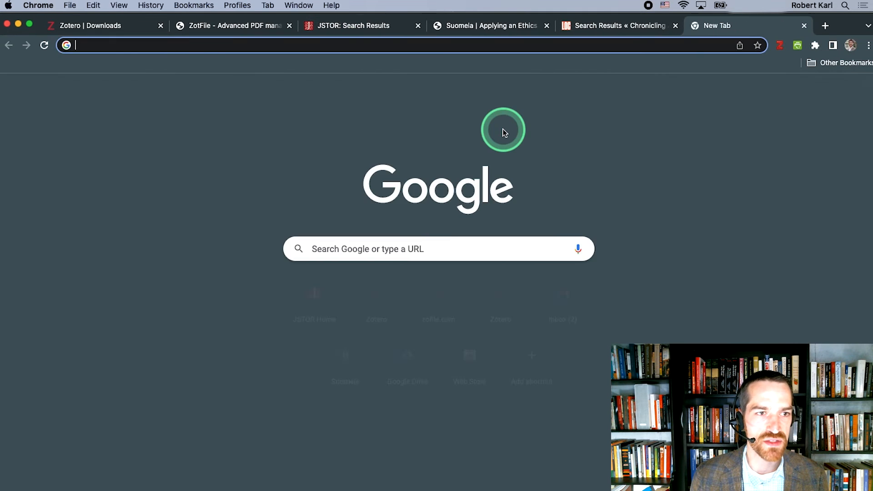
type("homeless")
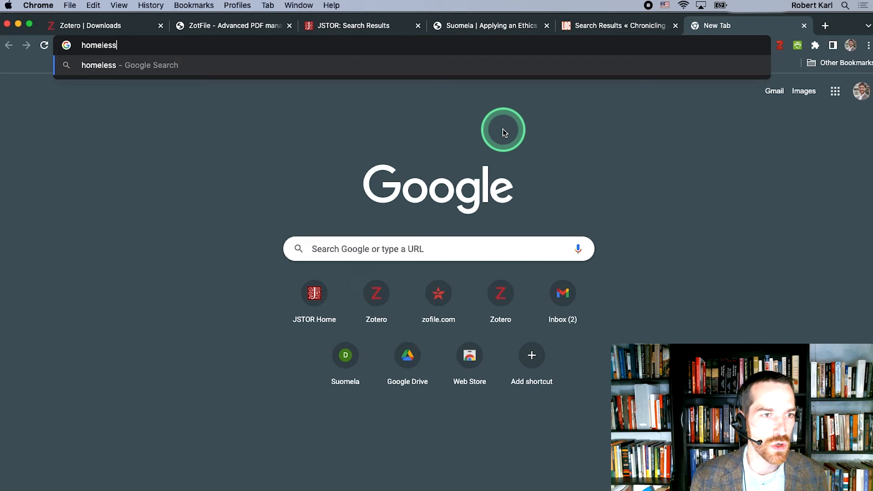
type("ness ")
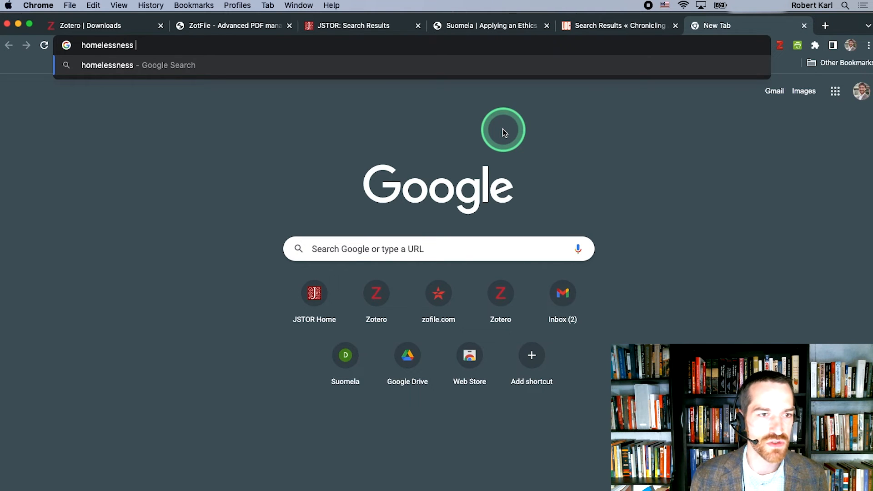
type("white paper san")
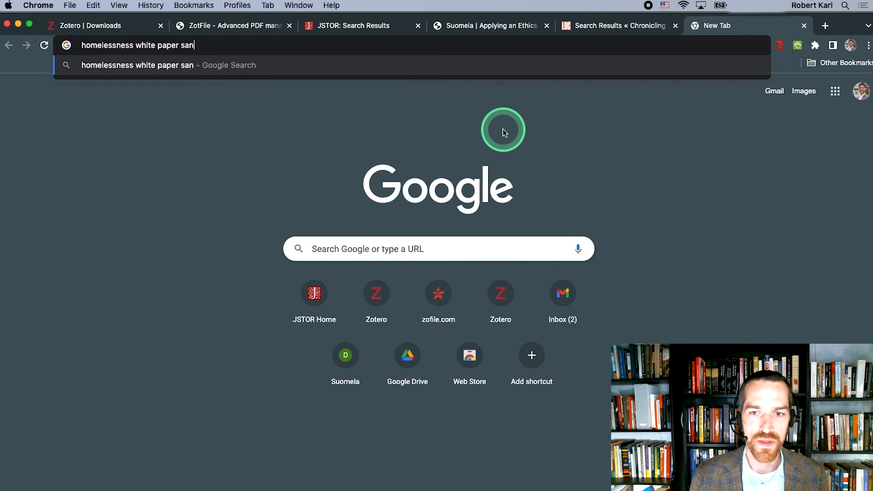
type(" francisco")
key("Return")
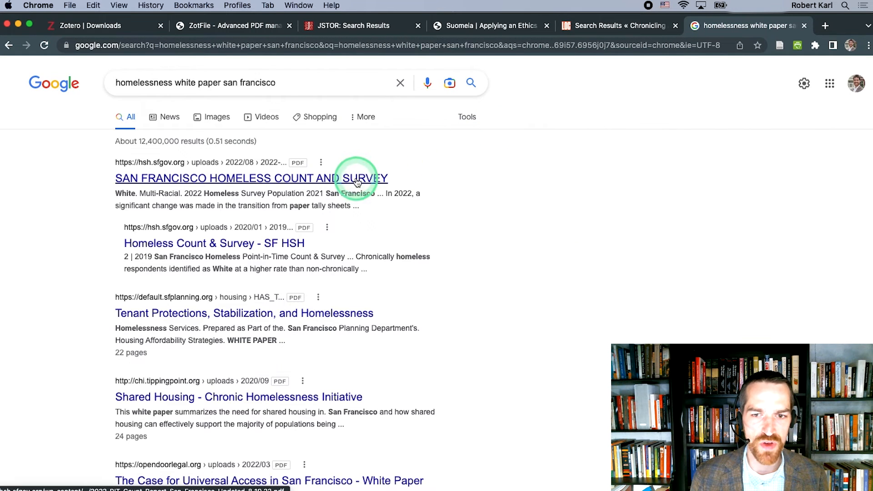
Step: Open the San Francisco Homeless Count and Survey PDF, save it to the GroupProject22F library, and return to Zotero
left_click(356, 180)
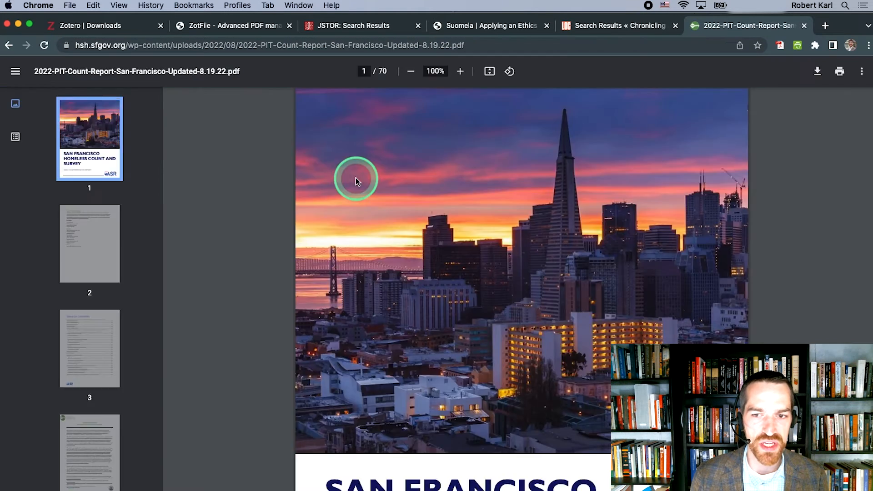
scroll(386, 209, "down", 3)
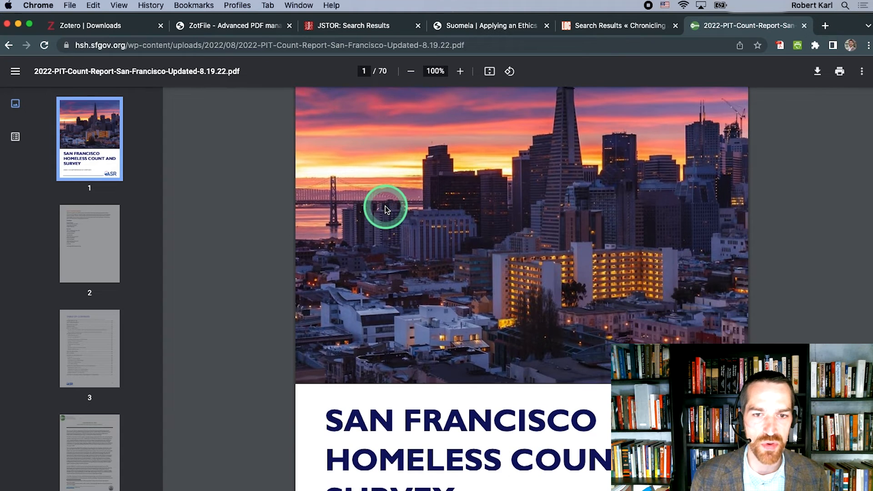
left_click(779, 46)
key("super+Tab")
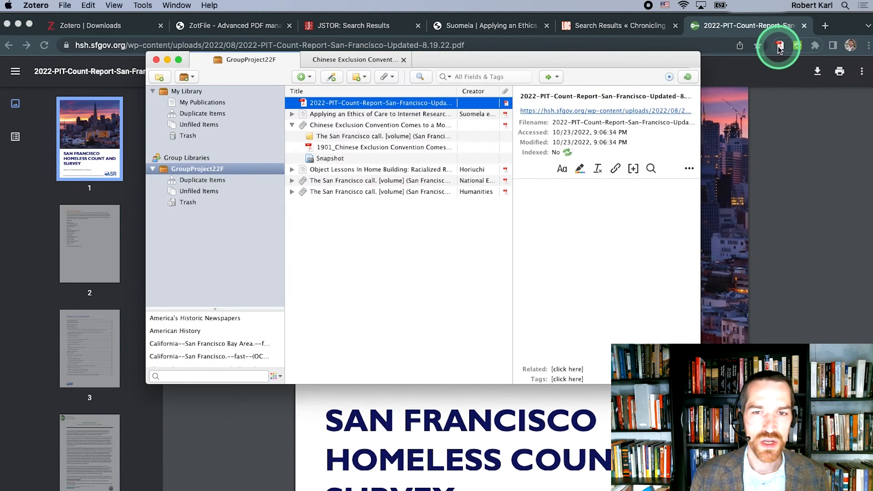
Step: Try to retrieve metadata for the saved 2022-PIT-Count-Report PDF
right_click(424, 105)
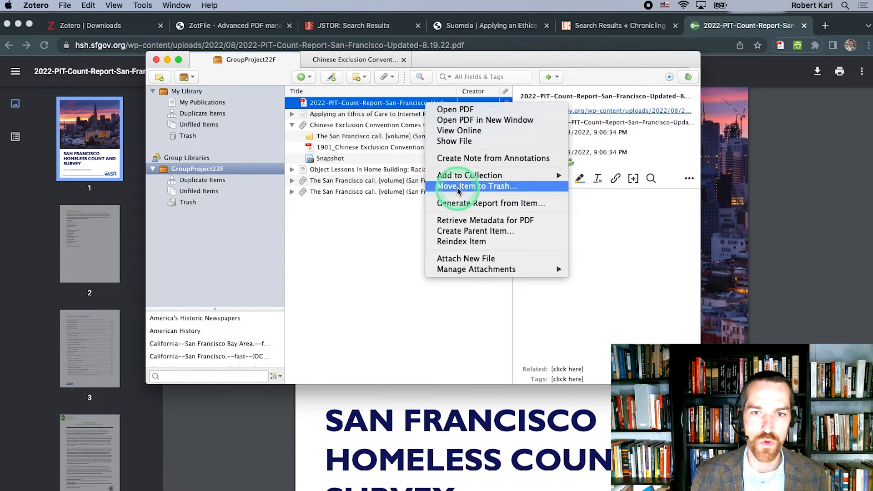
left_click(462, 220)
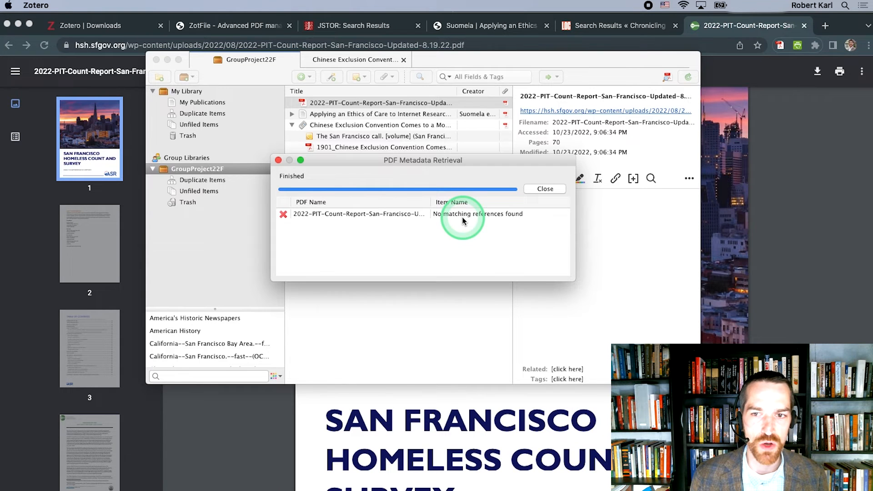
left_click(278, 160)
Step: Create a parent item for the 2022-PIT-Count-Report PDF by manual entry and set its item type to Report
right_click(346, 105)
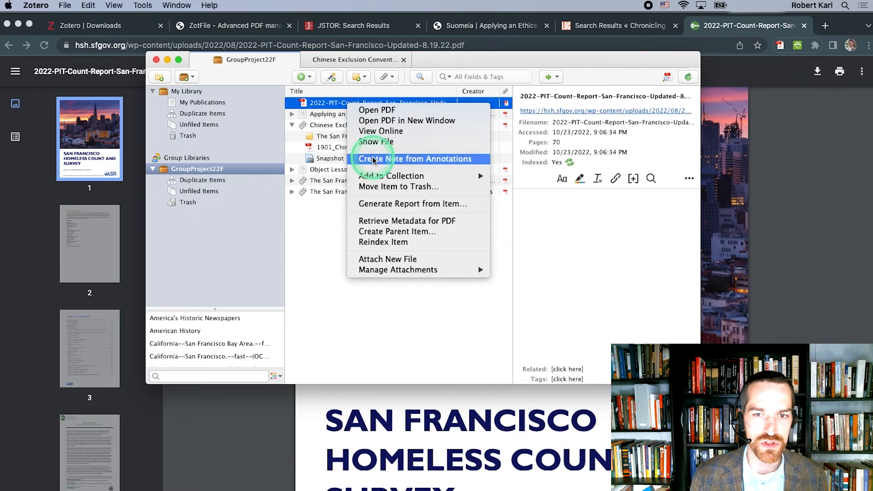
left_click(384, 233)
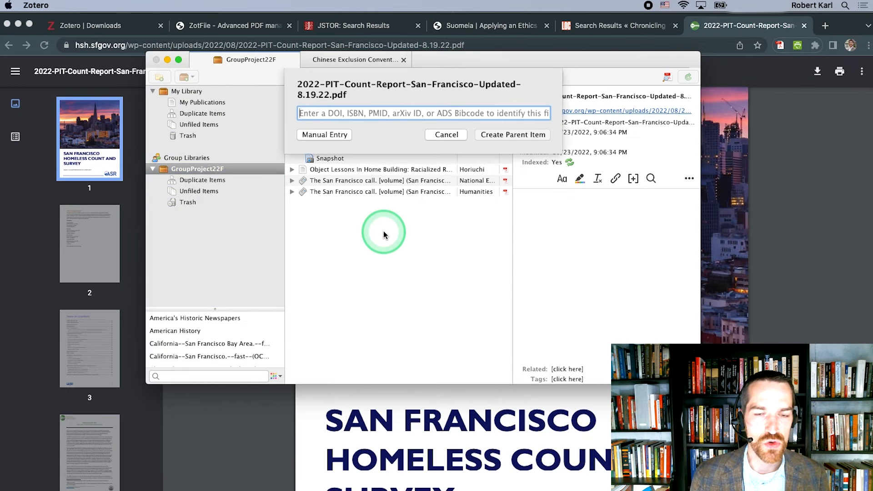
left_click(334, 134)
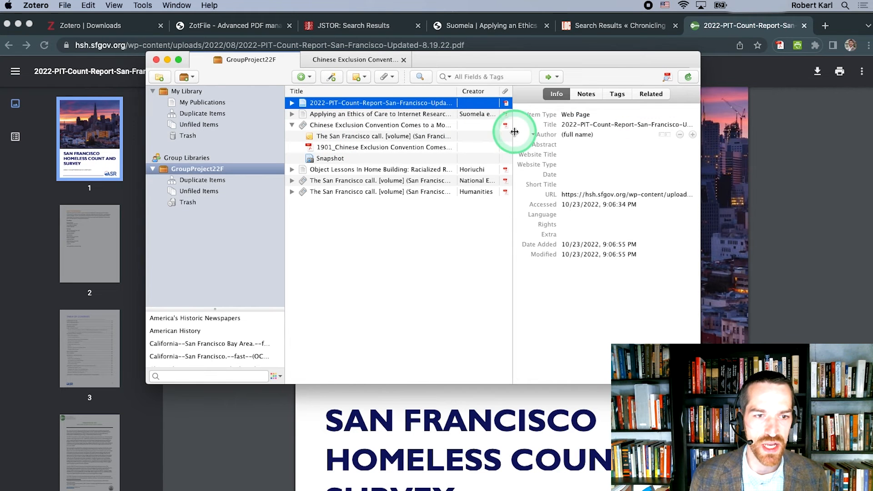
left_click(578, 115)
type("re")
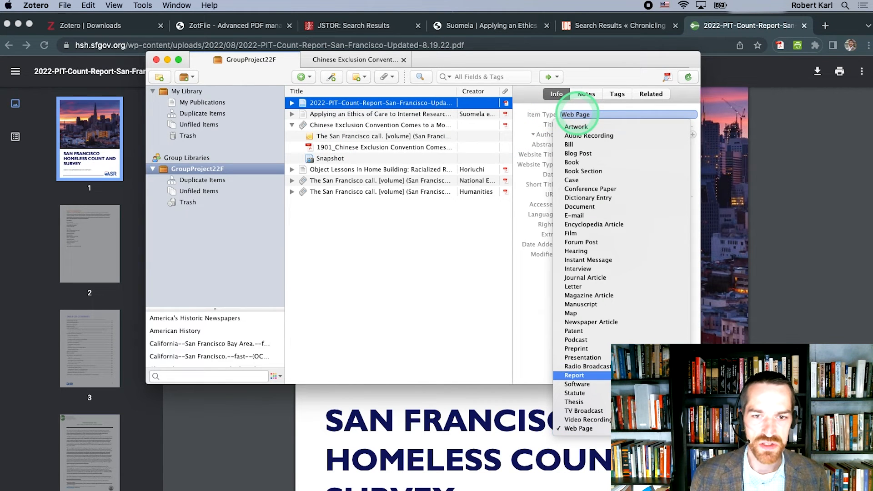
key("Return")
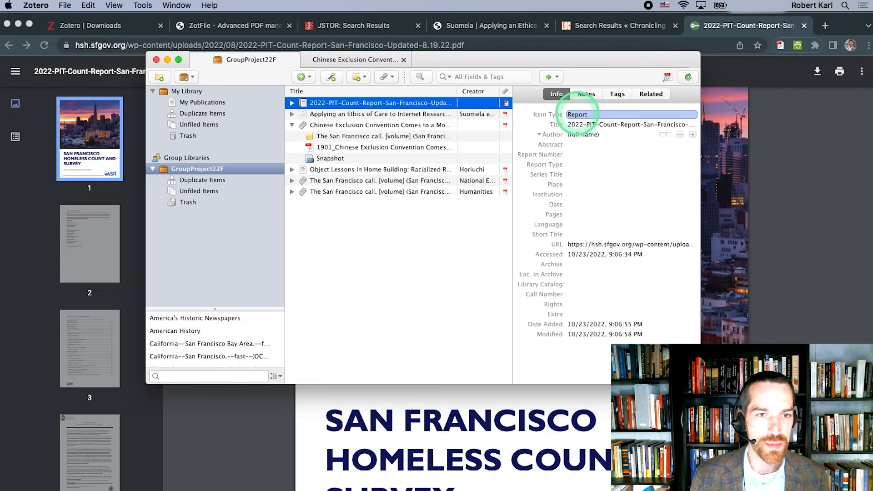
Step: Replace the report item's title with "SAN FRANCISCO HOMELESS COUNT AND SURVEY 2022 COMPREHENSIVE REPORT", copied from the PDF's cover page
left_click(726, 161)
scroll(523, 269, "down", 4)
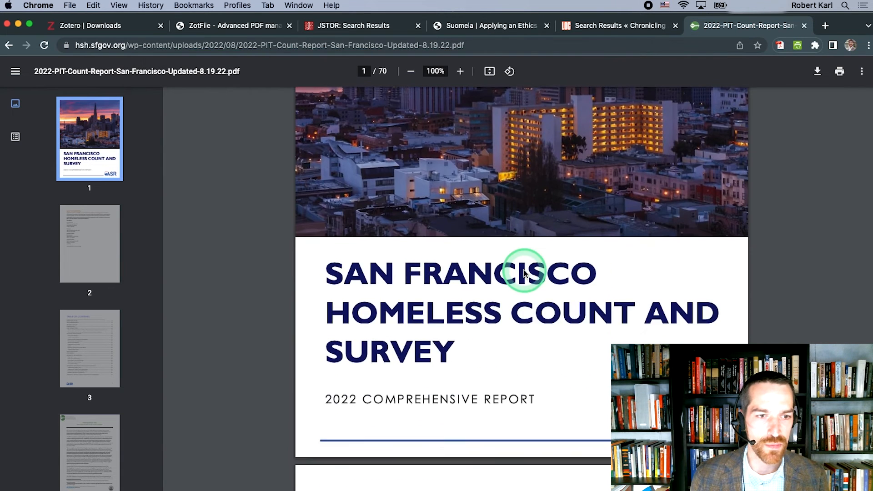
left_click_drag(526, 271, 448, 214)
left_click(327, 251)
left_click_drag(328, 251, 550, 312)
key("cmd+c")
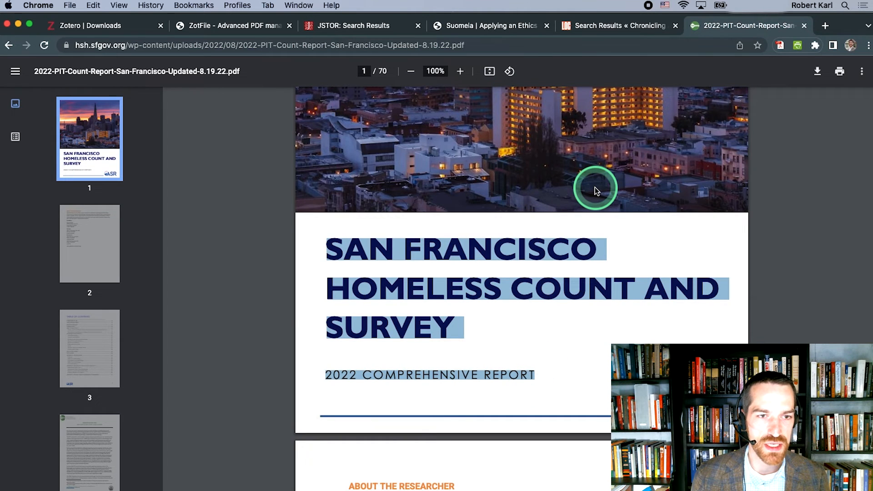
key("super+Tab")
left_click(581, 124)
key("cmd+v")
left_click(605, 222)
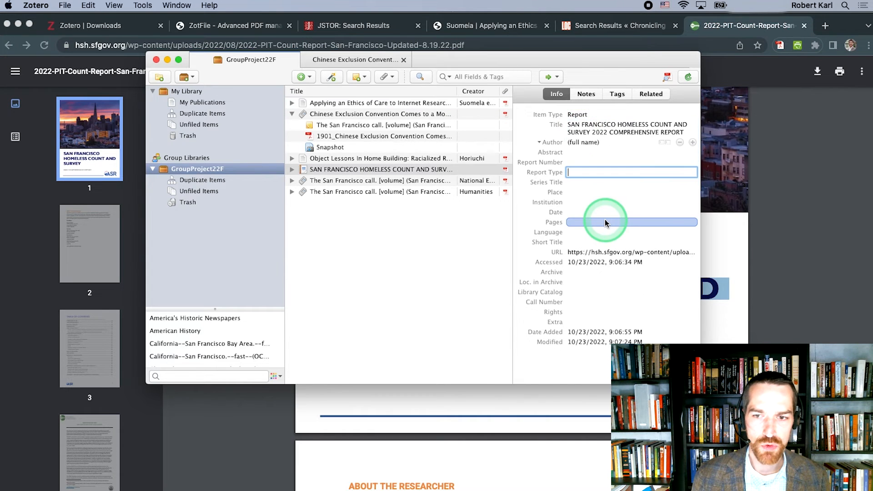
Step: Convert the report's title to title case and insert a colon after 2022
left_click(572, 126)
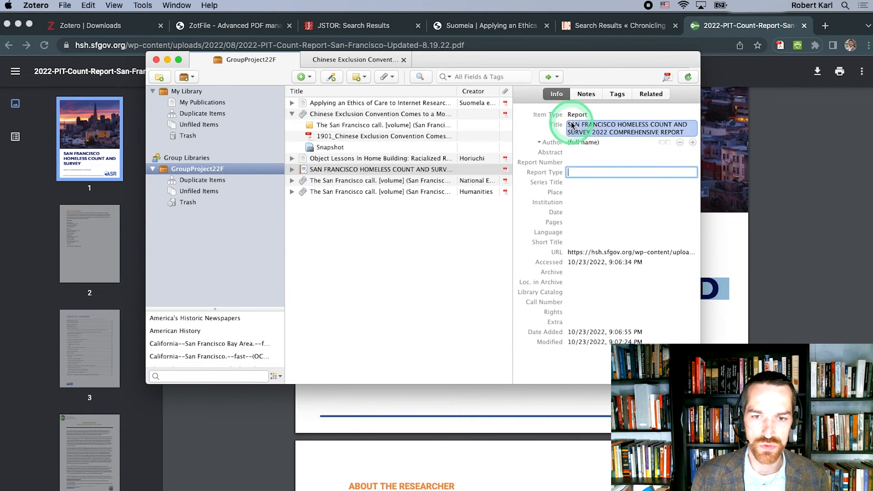
right_click(572, 126)
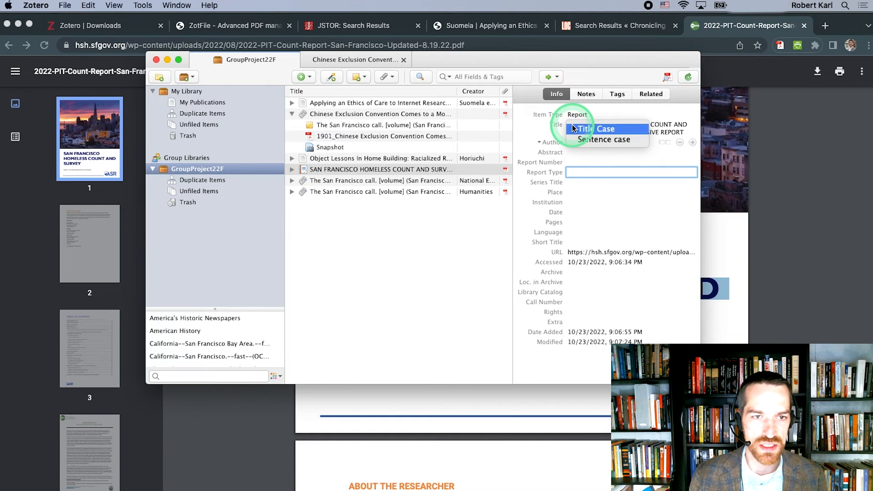
left_click(573, 129)
left_click(585, 132)
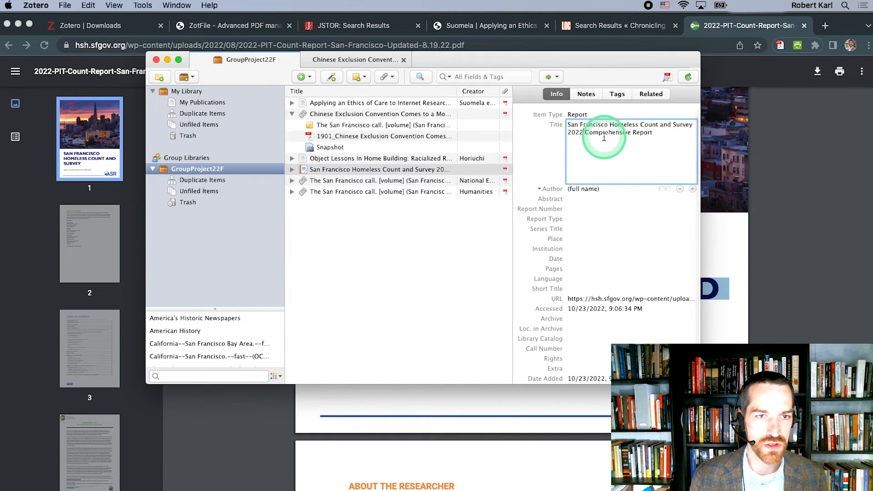
type(":")
left_click(580, 127)
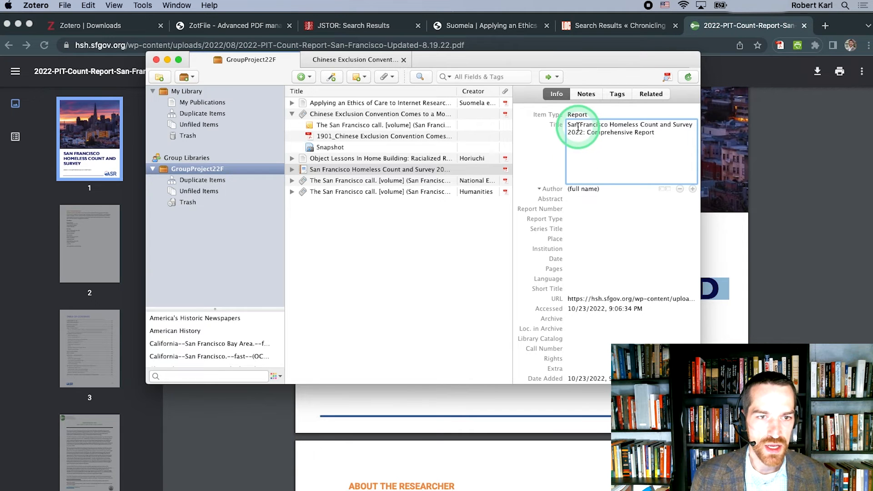
Step: Enter ASR as the report's author and August 2022 as its date, checking the PDF's opening pages for publication details
left_click(585, 189)
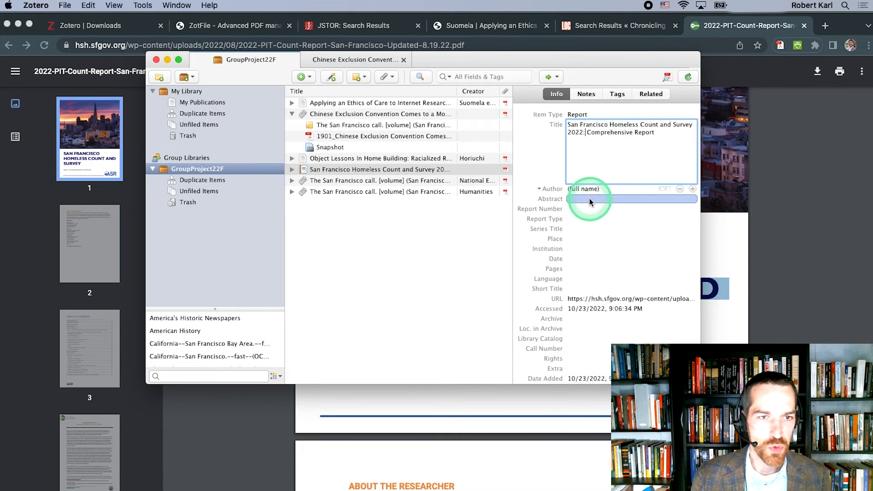
type("ASR")
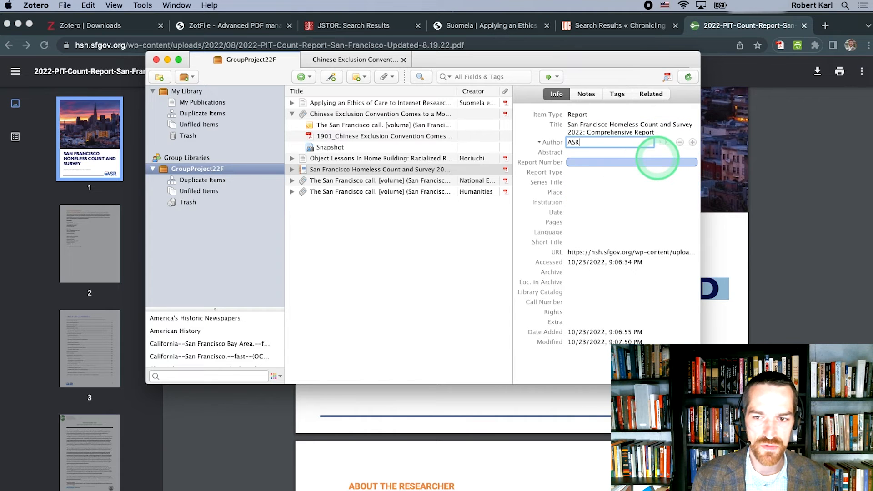
left_click(730, 237)
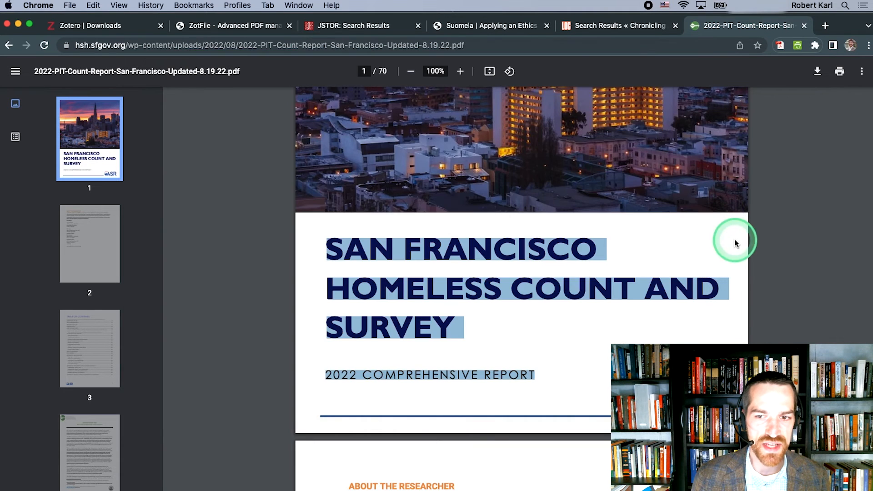
scroll(565, 297, "down", 5)
scroll(565, 296, "down", 10)
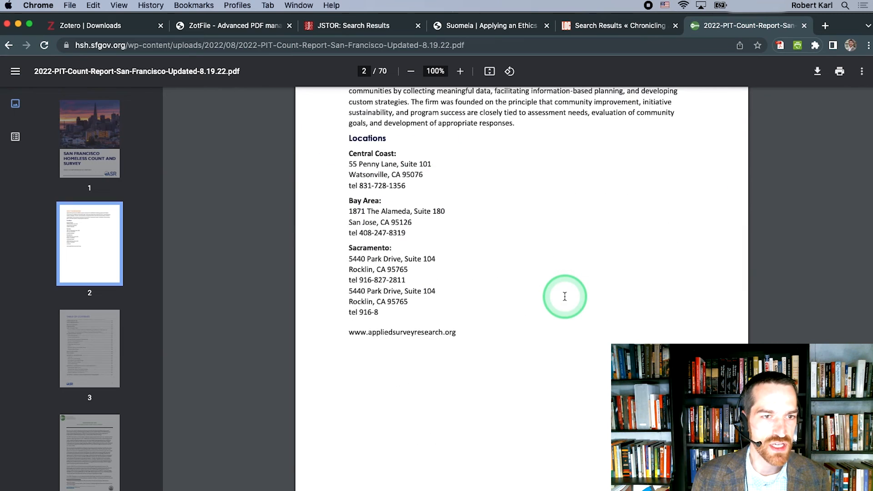
scroll(564, 296, "down", 4)
scroll(565, 296, "up", 4)
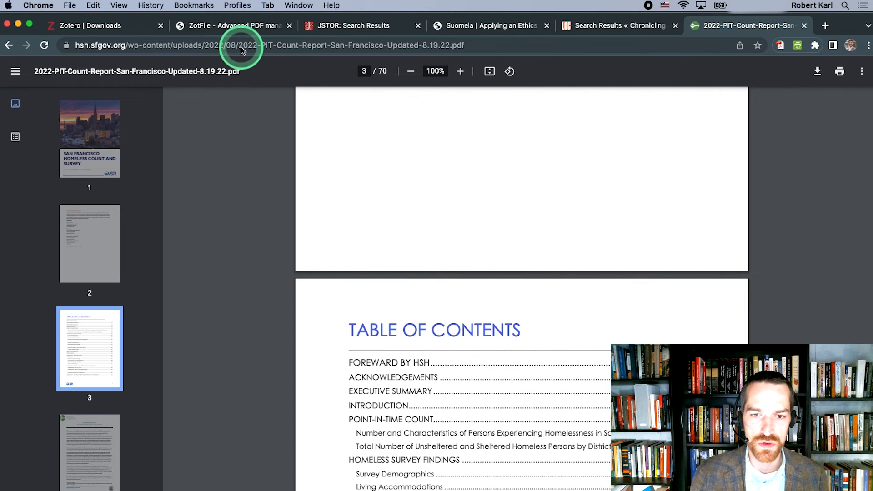
key("super+Tab")
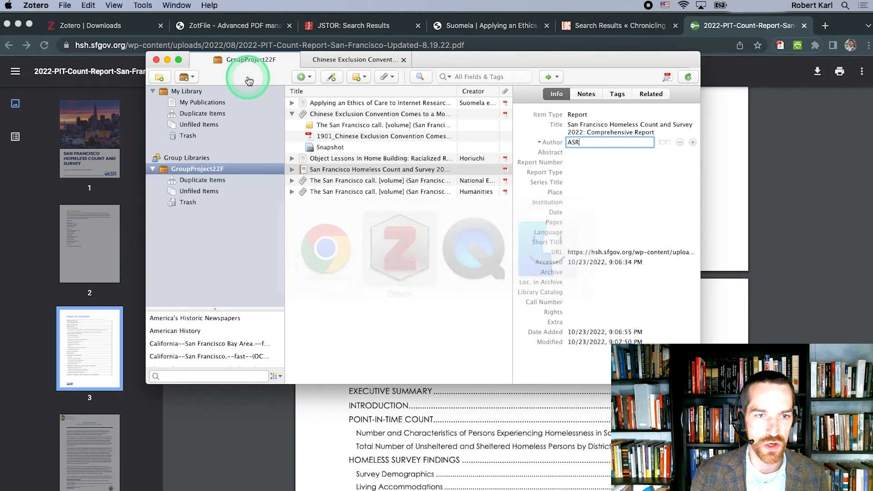
left_click(579, 203)
left_click(577, 212)
type("August 2022")
key("Return")
Step: Expand the San Francisco Homeless Count report and rename its attached PDF from the item's metadata with Rename and Move
left_click(292, 169)
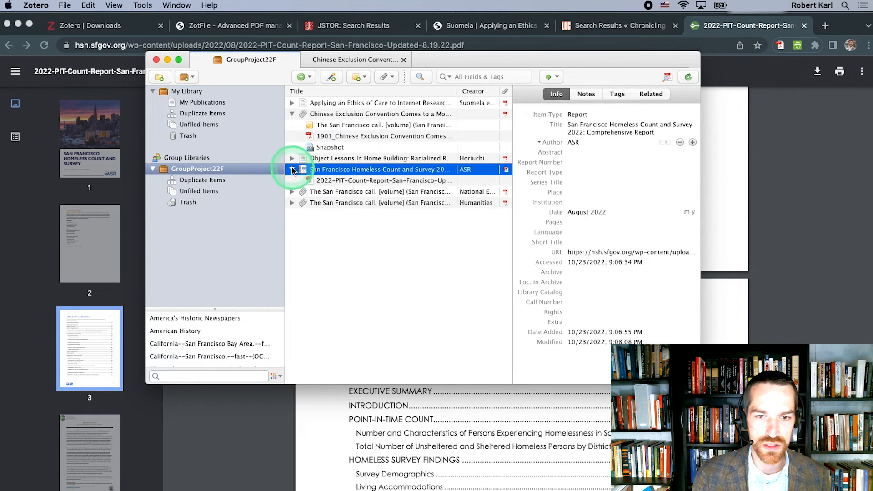
right_click(293, 170)
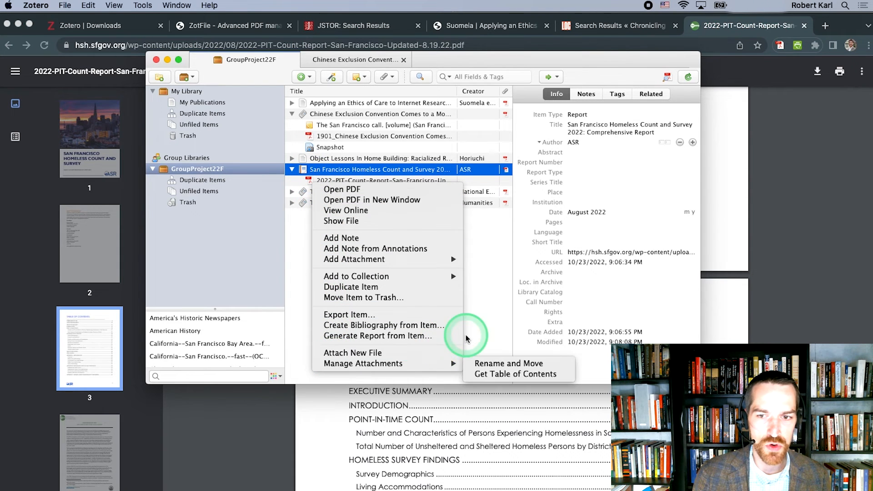
mouse_move(452, 363)
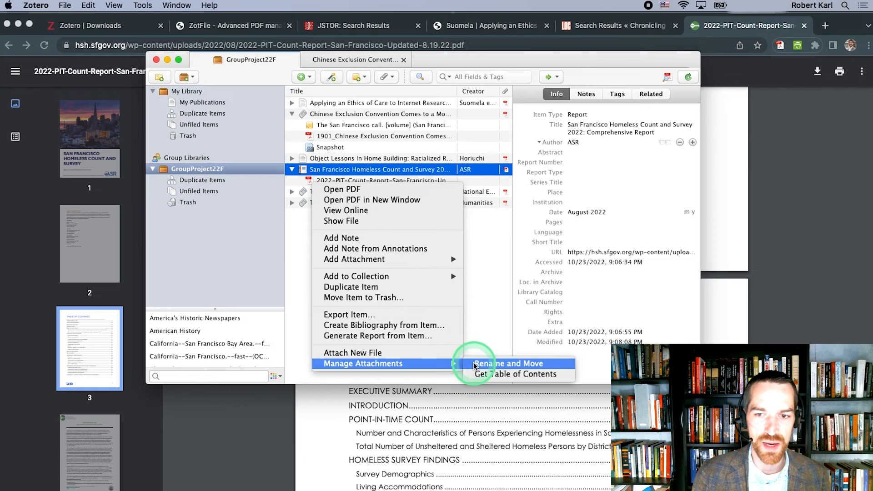
left_click(474, 364)
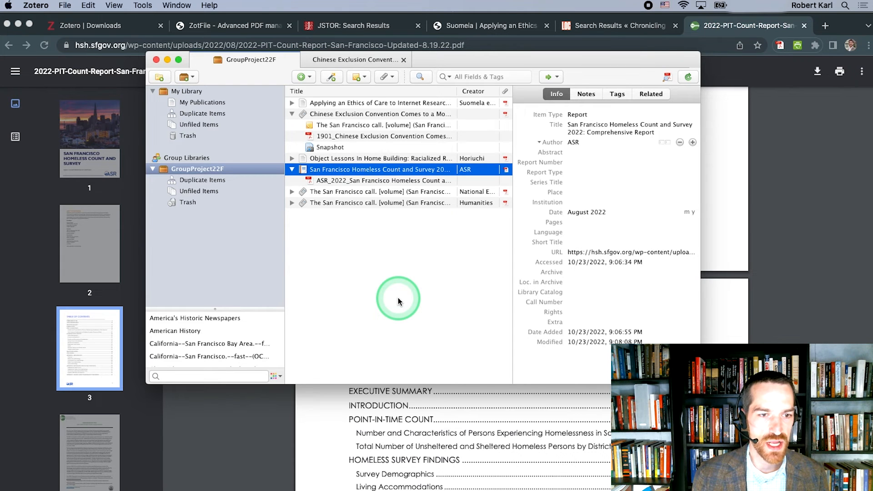
Step: Try to copy the "Drawing the Map" article from My Library into GroupProject22F and inspect its attachments there
left_click(199, 92)
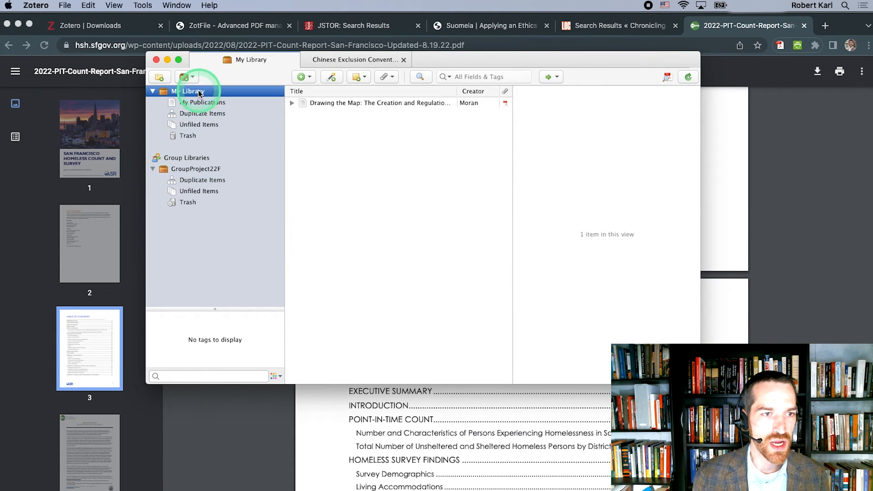
left_click(291, 105)
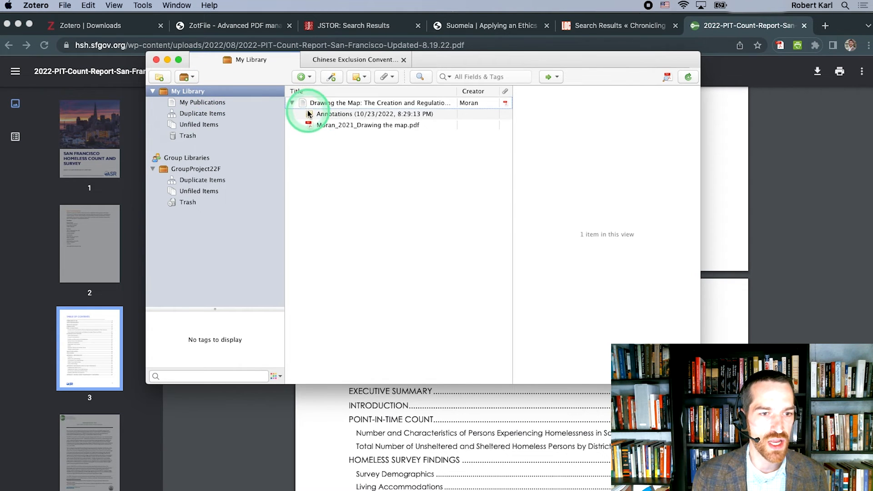
left_click(301, 102)
left_click_drag(301, 102, 204, 167)
left_click(204, 167)
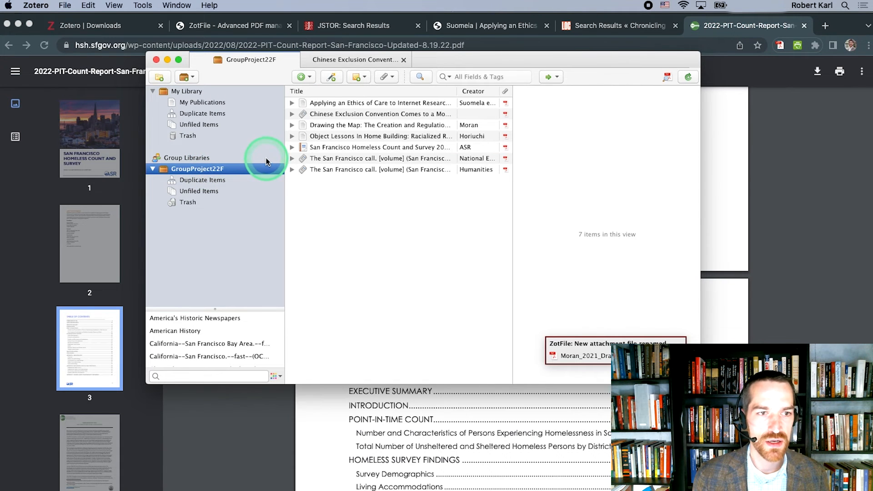
left_click(292, 126)
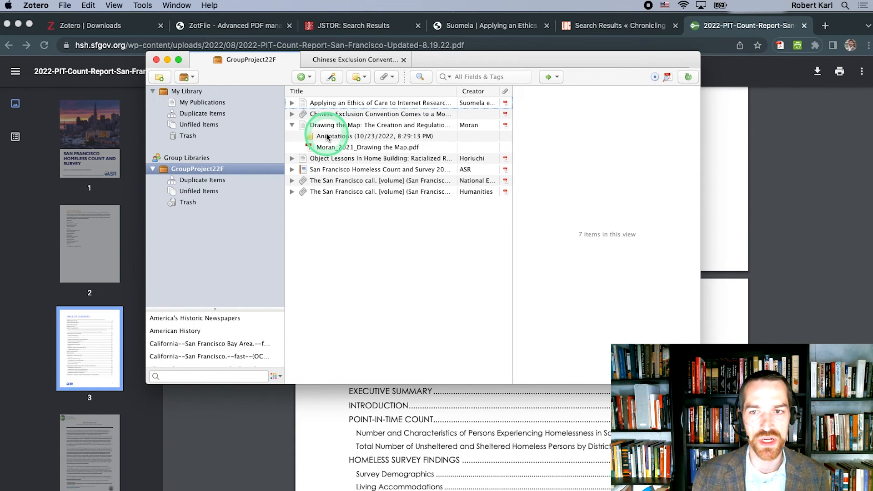
left_click(398, 300)
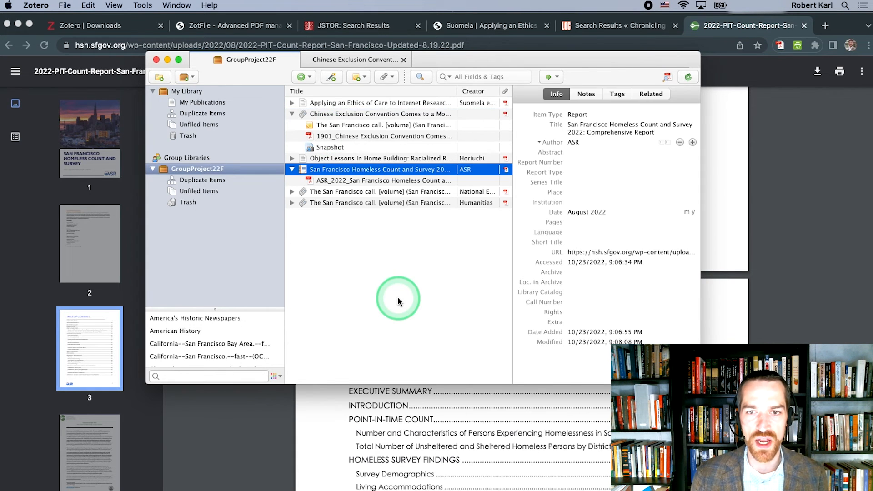
Step: Copy the "Drawing the Map" article with its annotations note and PDF from My Library to GroupProject22F and expand it there
left_click(195, 92)
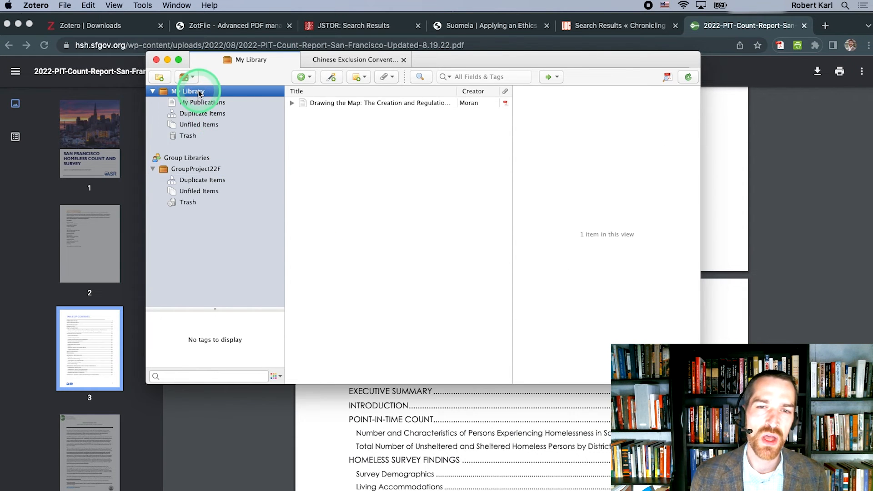
left_click(292, 102)
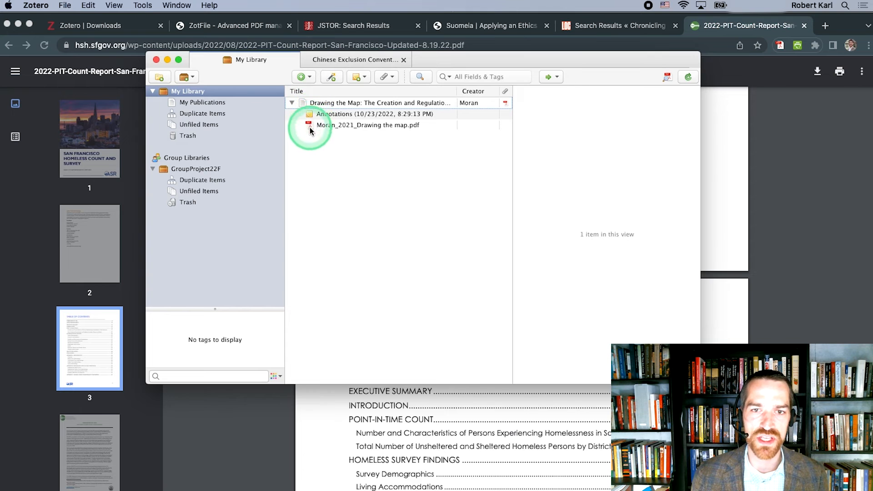
left_click(302, 103)
left_click_drag(300, 101, 203, 167)
left_click(204, 168)
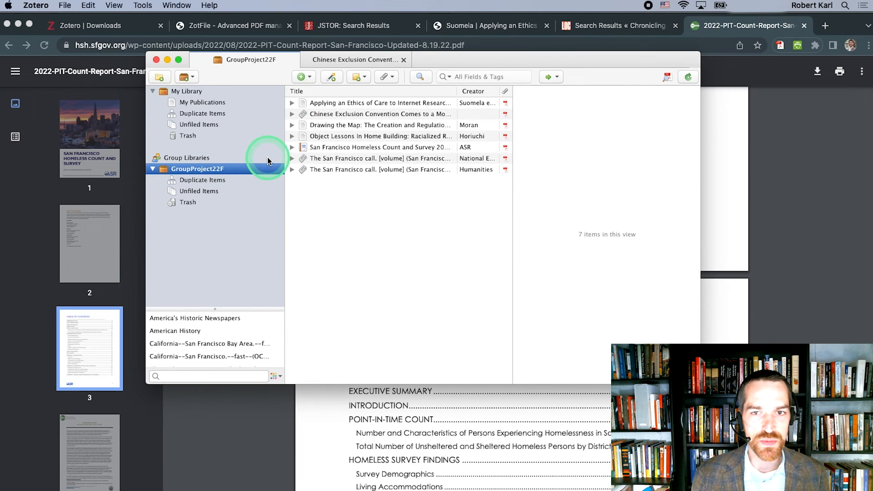
left_click(292, 125)
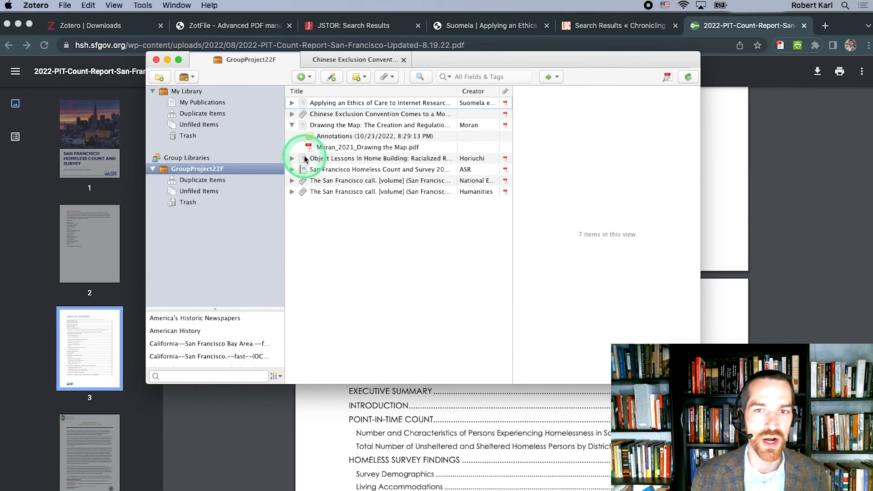
Step: Copy the "Object Lessons In Home Building" article from GroupProject22F to My Library and expand it there
left_click(303, 161)
left_click_drag(303, 161, 184, 95)
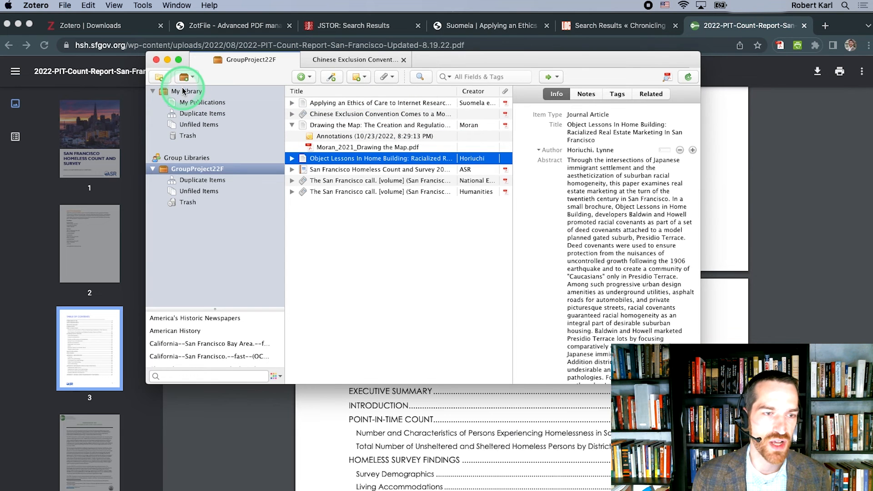
left_click(185, 92)
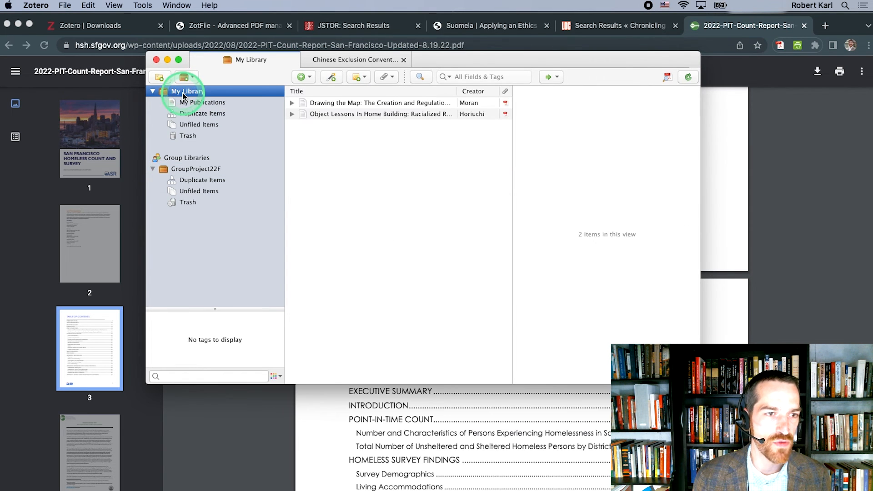
left_click(292, 114)
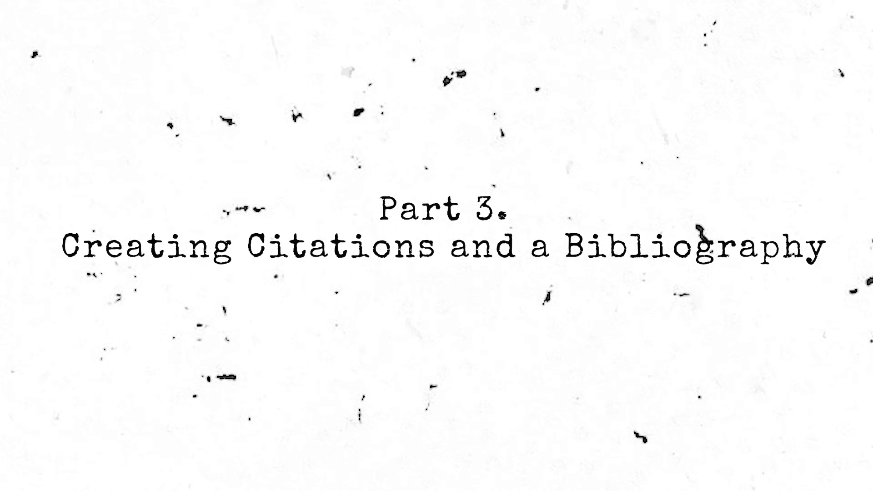
Step: Create an APA 7th edition bibliography from the Applying an Ethics of Care, Drawing the Map and Object Lessons articles, output to the clipboard
key("super+Tab")
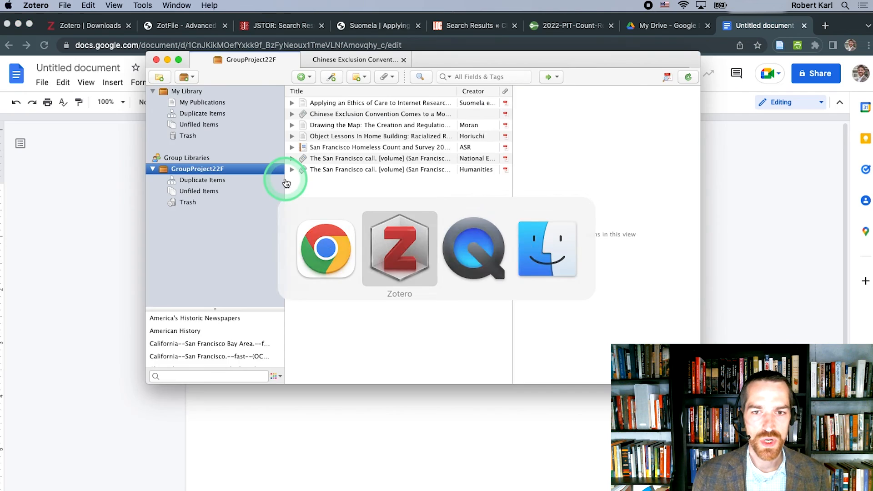
left_click(320, 125)
left_click(320, 102, "super")
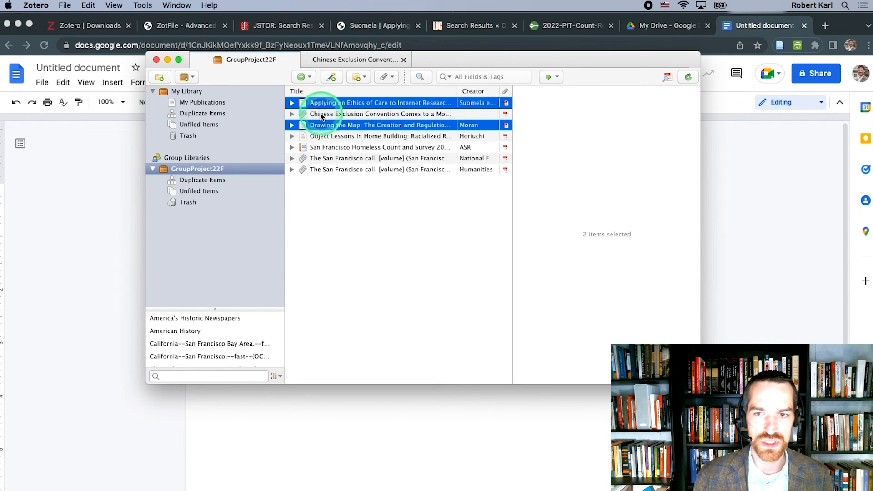
left_click(318, 137, "super")
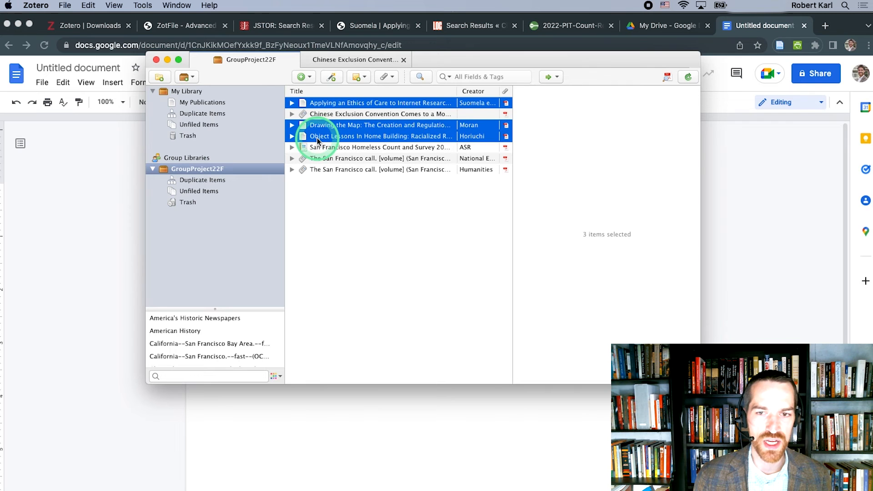
right_click(317, 141)
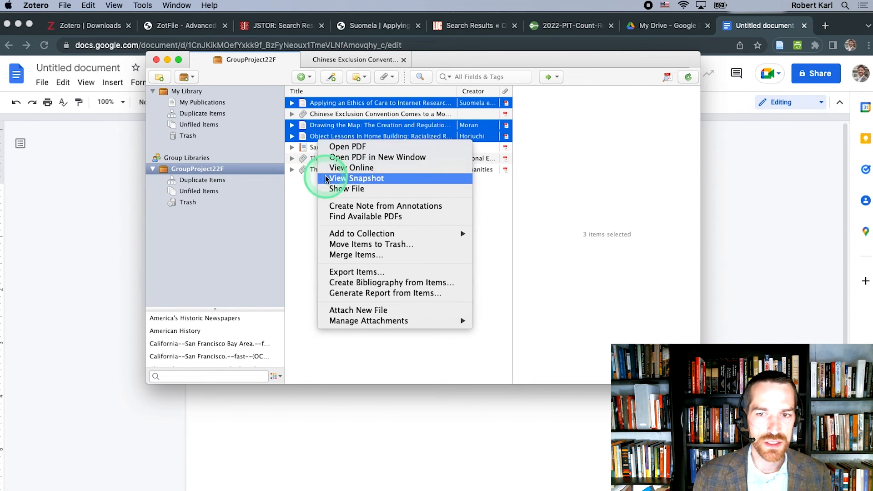
left_click(339, 285)
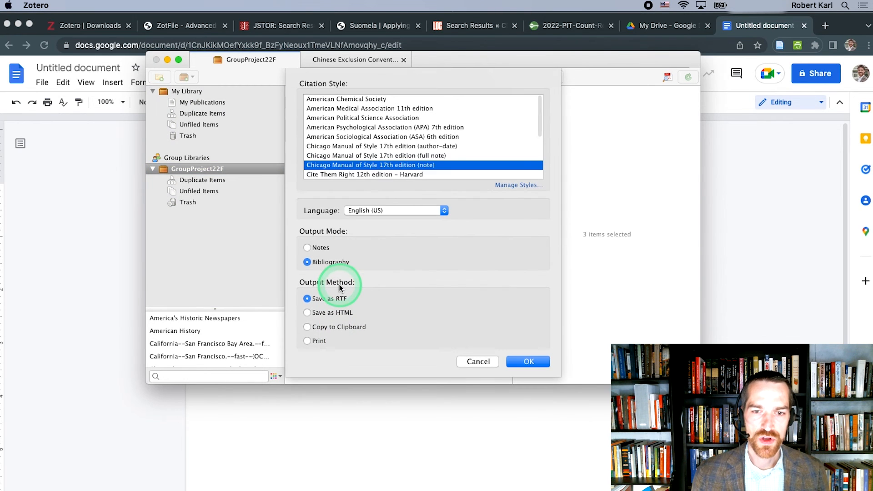
left_click(394, 127)
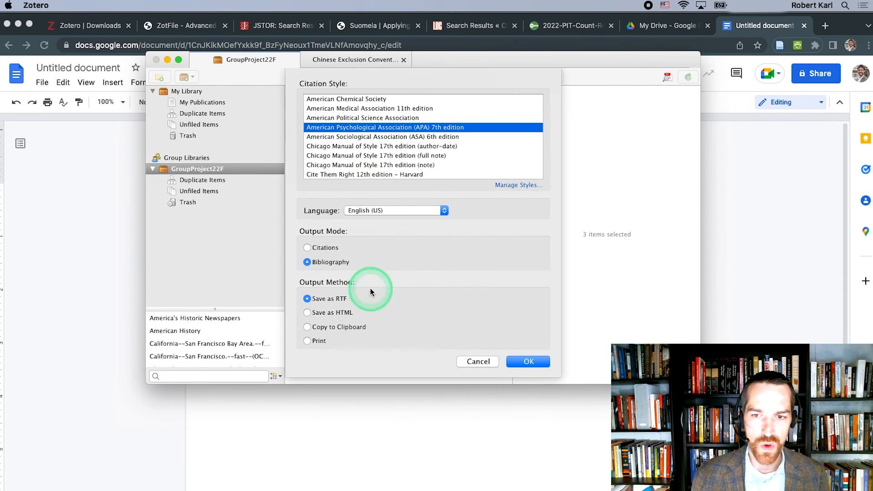
left_click(309, 327)
left_click(528, 362)
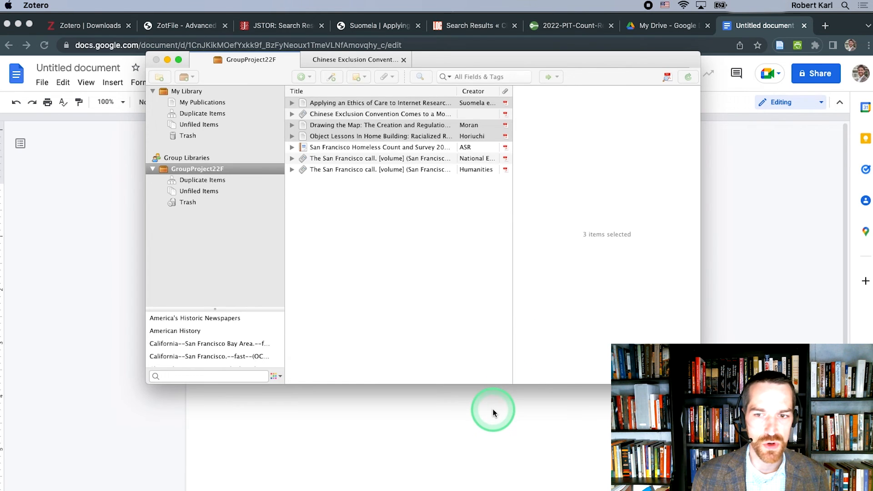
Step: Switch to the blank Google Docs document, paste the bibliography and separate its three entries with blank lines
left_click(492, 410)
key("cmd+v")
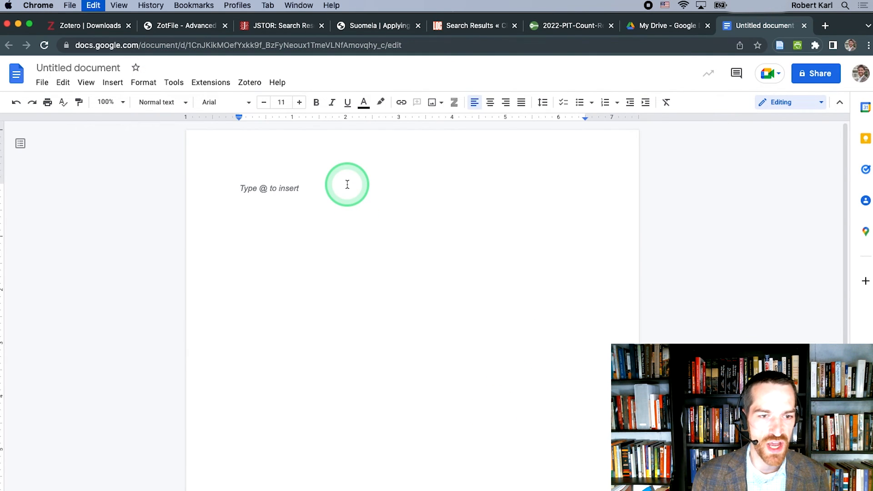
left_click(434, 266)
key("Return")
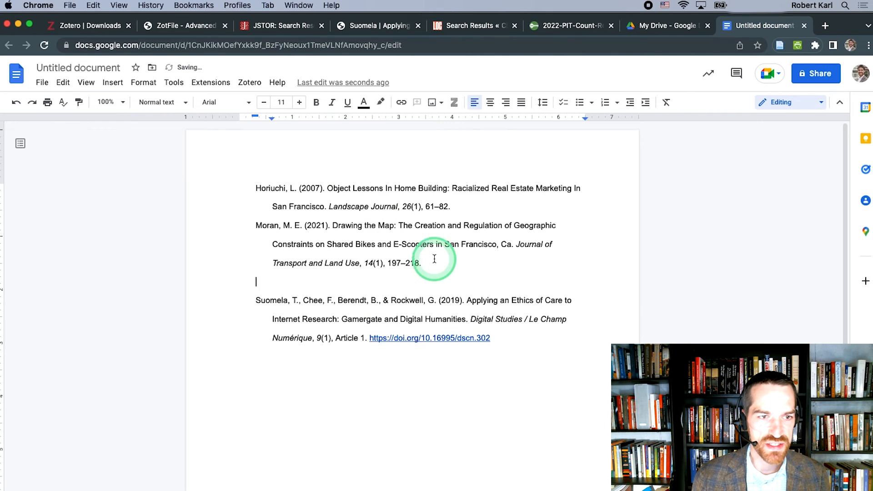
left_click(459, 202)
key("Return")
Step: Add a bold "Bibliography" heading on its own line above the first entry
key("cmd+Up")
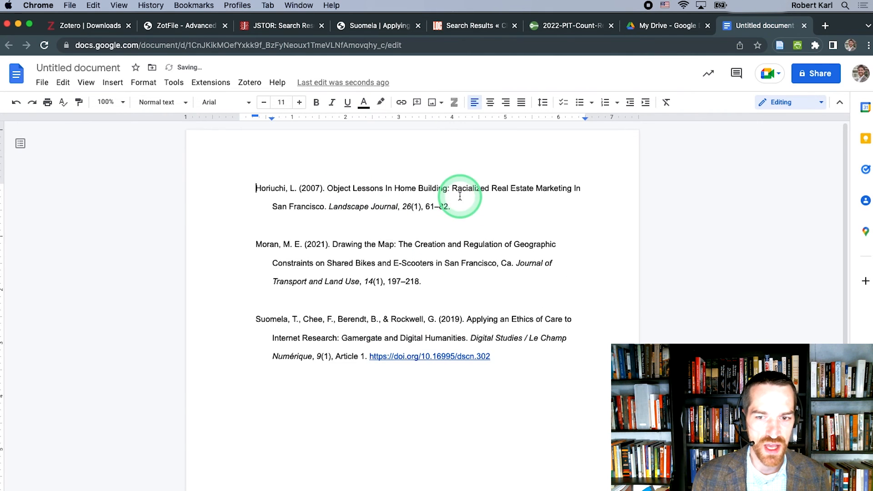
key("Return")
key("Up")
type("Bibliography")
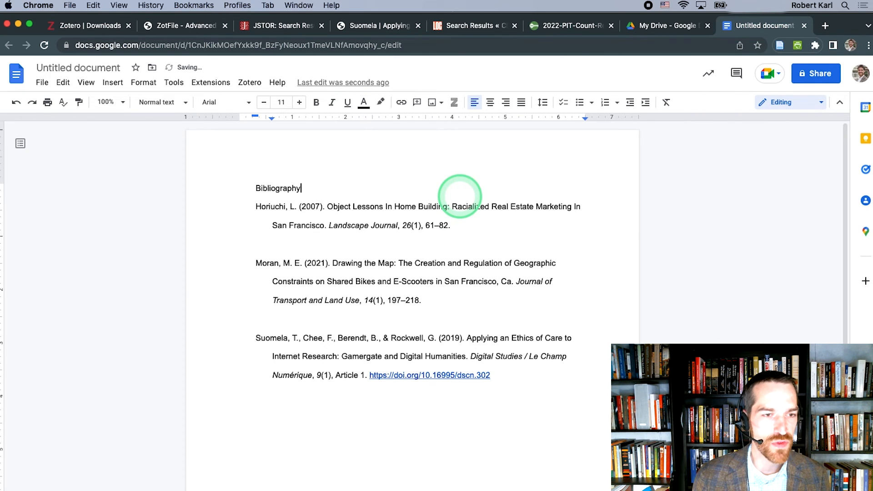
key("shift+super+Left")
key("super+b")
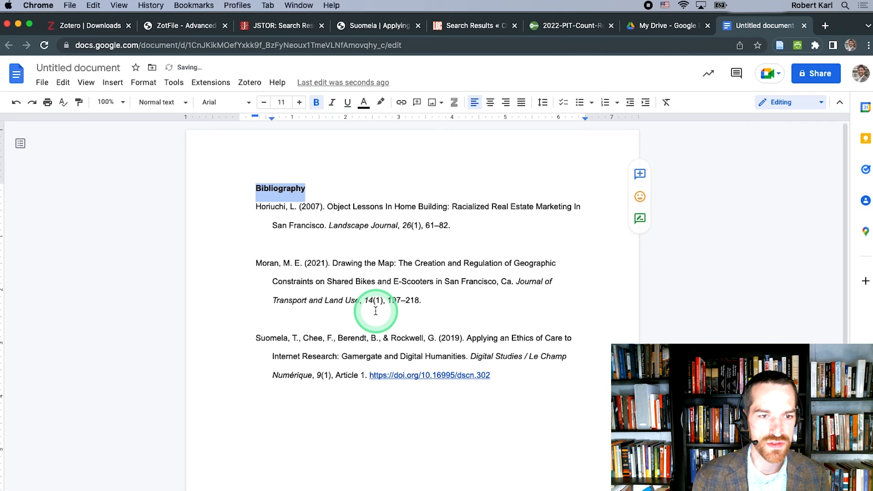
Step: Clear the whole document and write "Sentence 1. Sentence 2." as sample text
key("super+a")
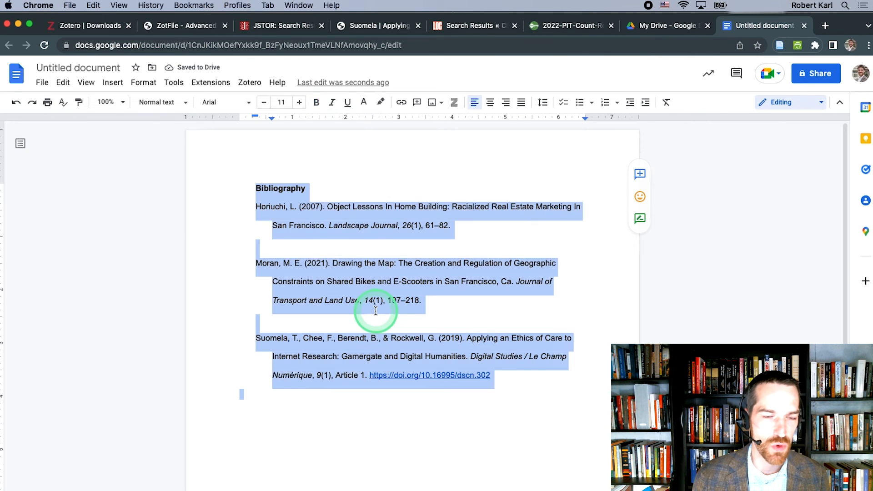
key("BackSpace")
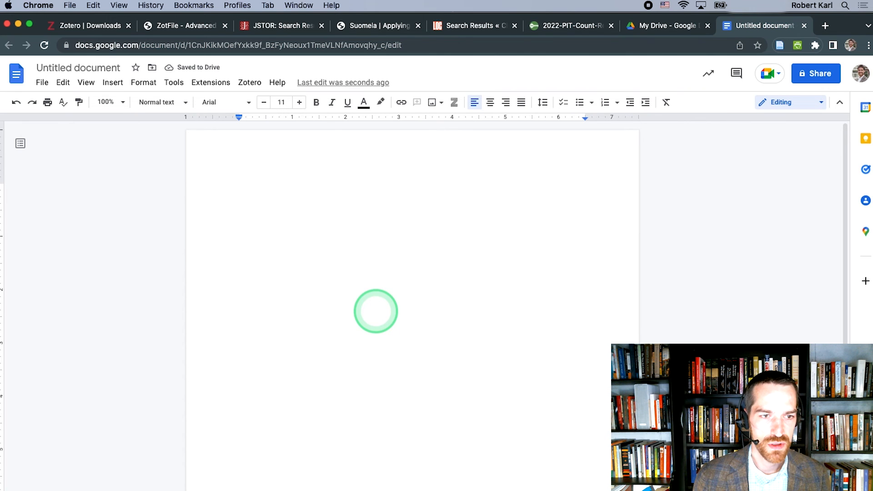
type("Sentence ")
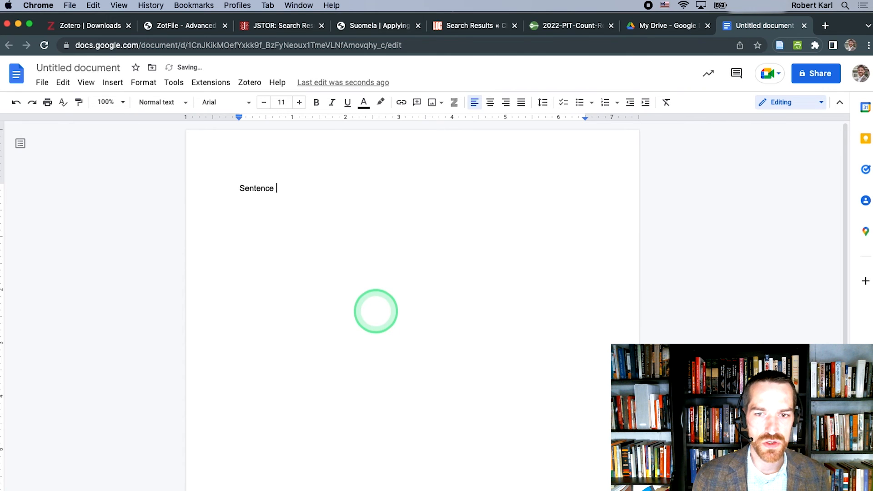
type("1. Sentence")
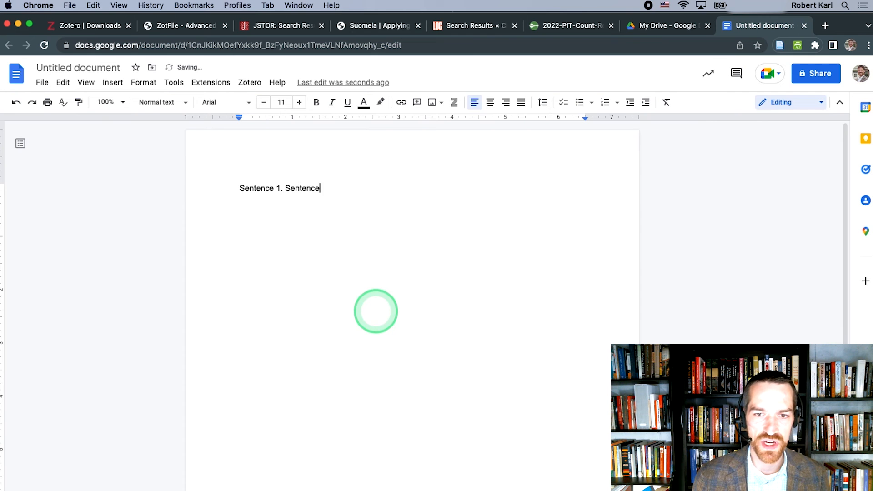
type(" 2")
key("super+Left")
key("super+Right")
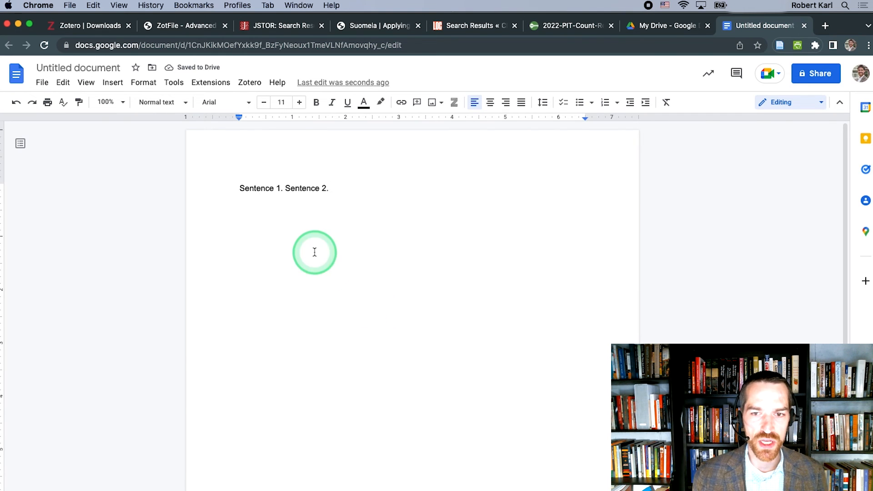
Step: Start a Zotero citation after Sentence 2, accepting American Psychological Association (APA) 7th edition as the document's citation style
left_click(249, 84)
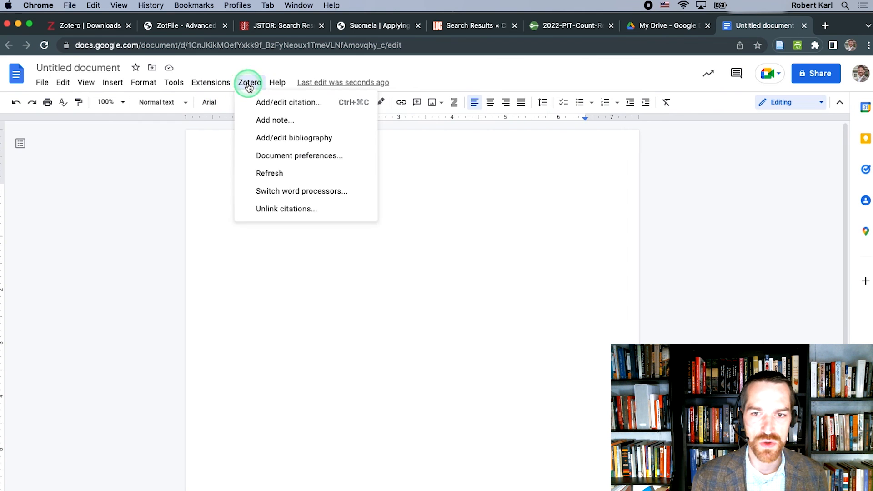
left_click(257, 109)
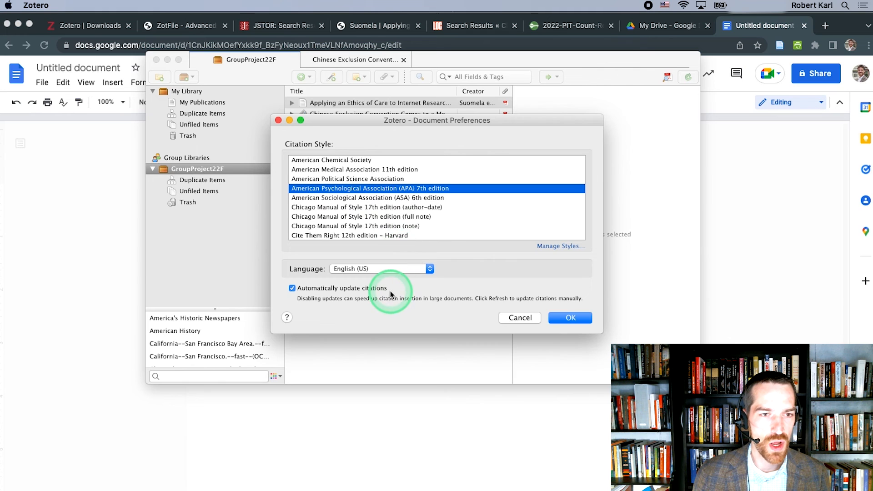
left_click(563, 317)
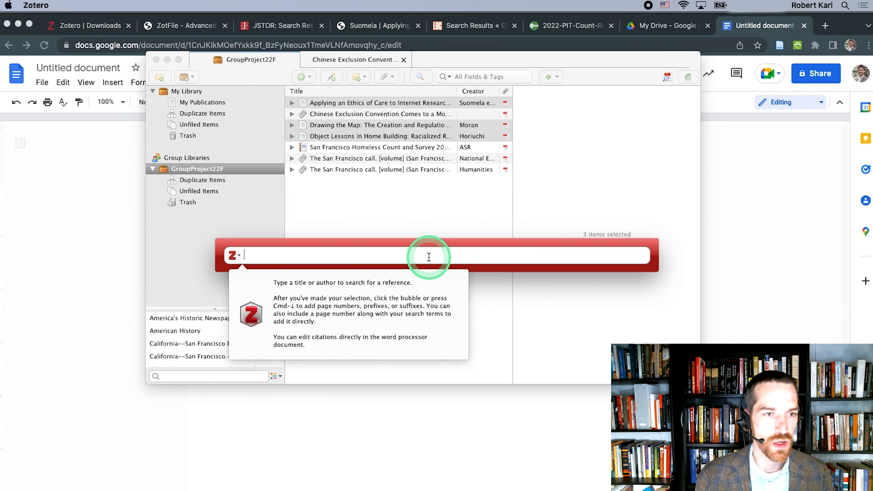
Step: Cite the "Applying an Ethics of Care to Internet Research" article with page 26 after Sentence 2
type("suom")
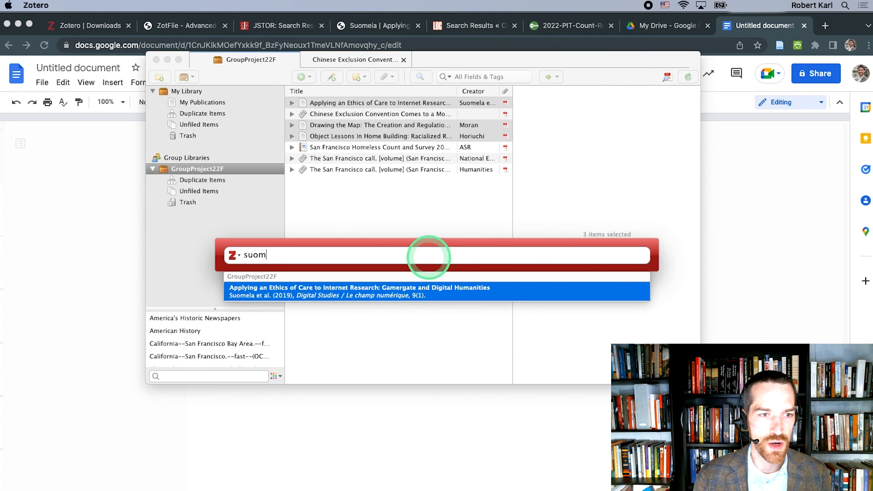
key("Return")
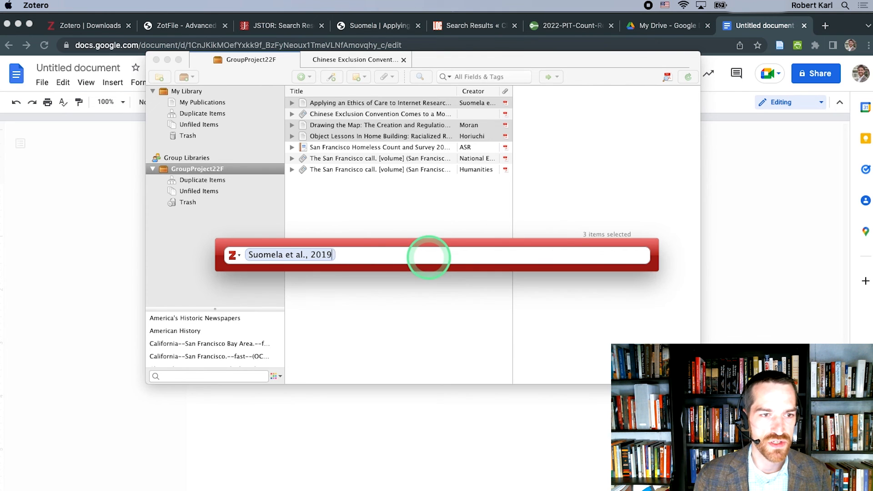
left_click(318, 253)
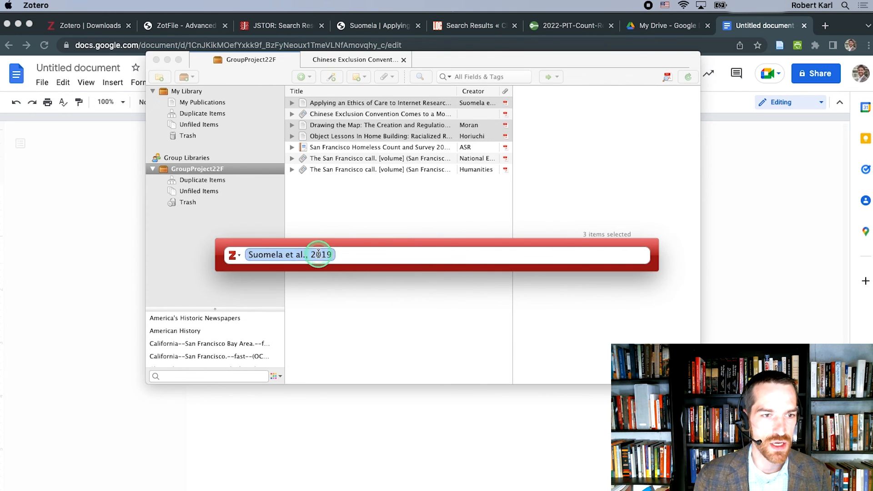
left_click(340, 315)
type("26")
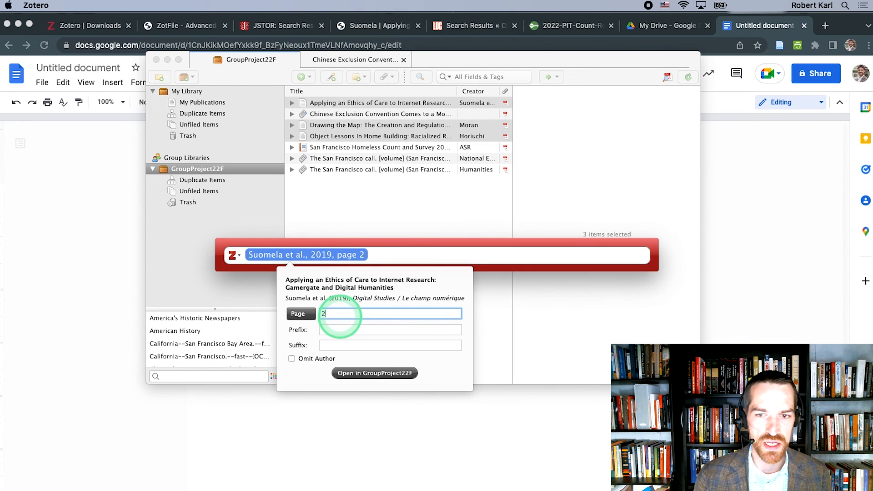
key("Return")
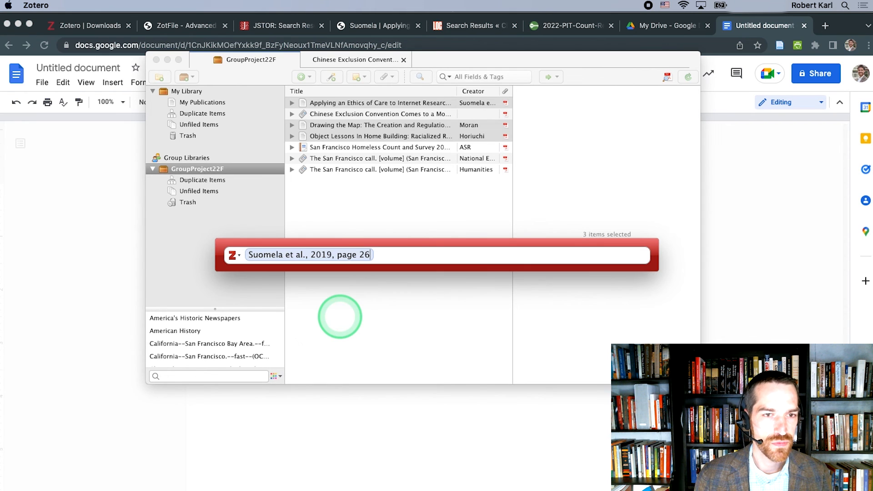
key("Return")
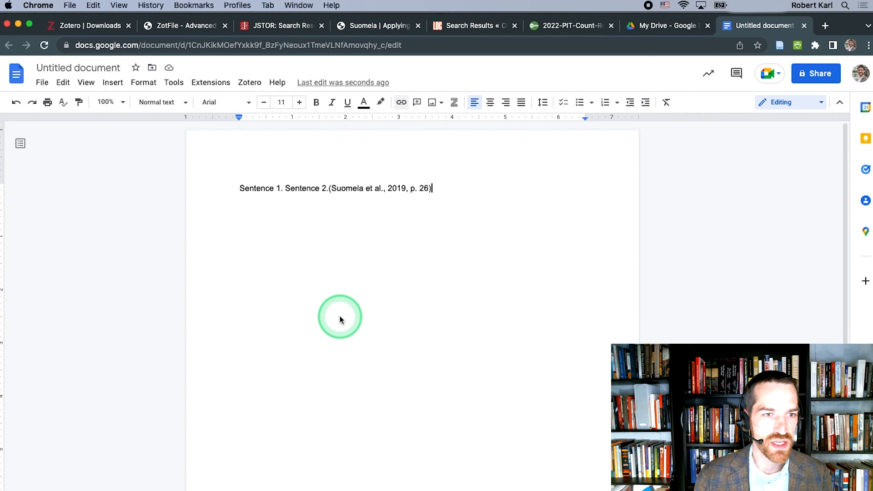
Step: Move Sentence 2's period behind its citation, with a space before the citation, and add "Sentence 3" after it
left_click(328, 188)
key("End")
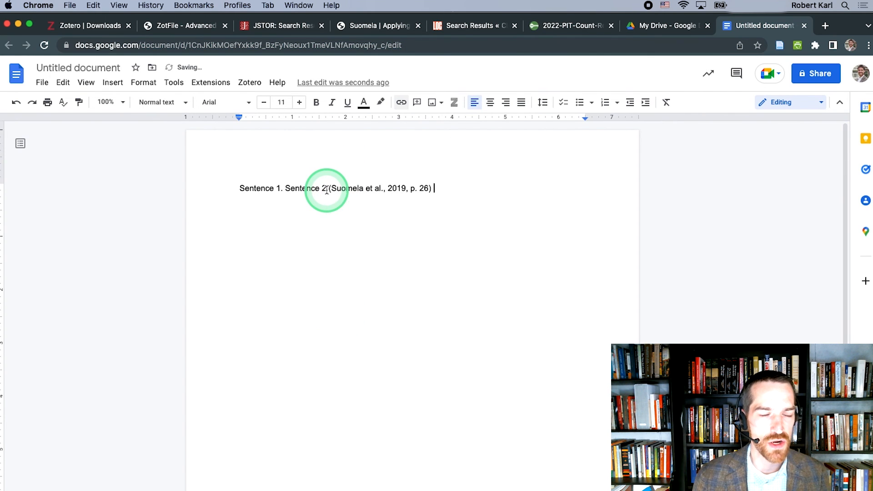
type(".")
left_click(278, 188)
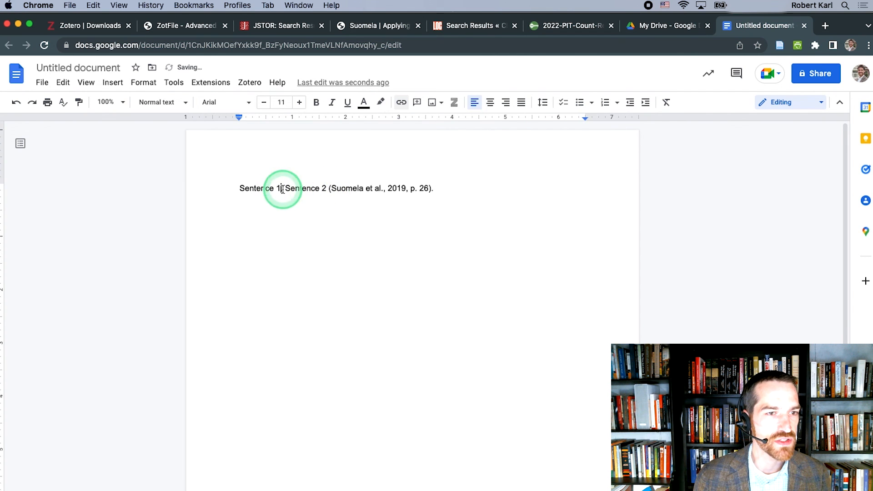
left_click(450, 185)
type("Se")
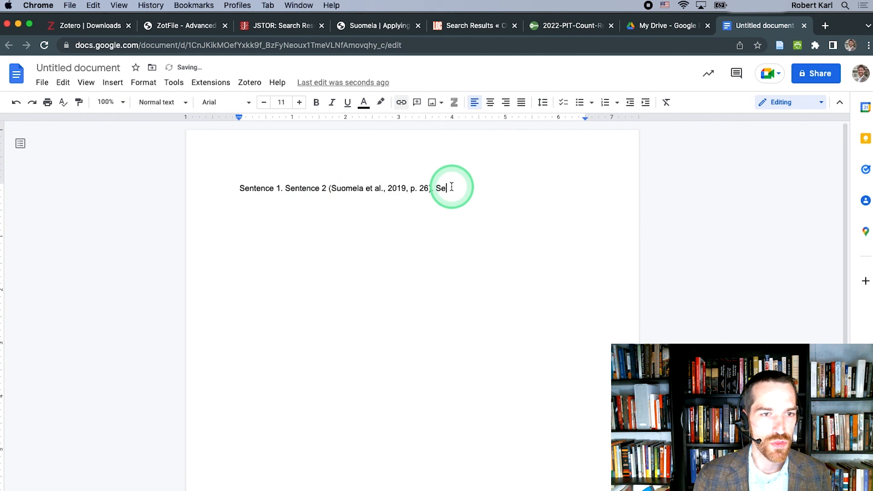
type("ntence 3")
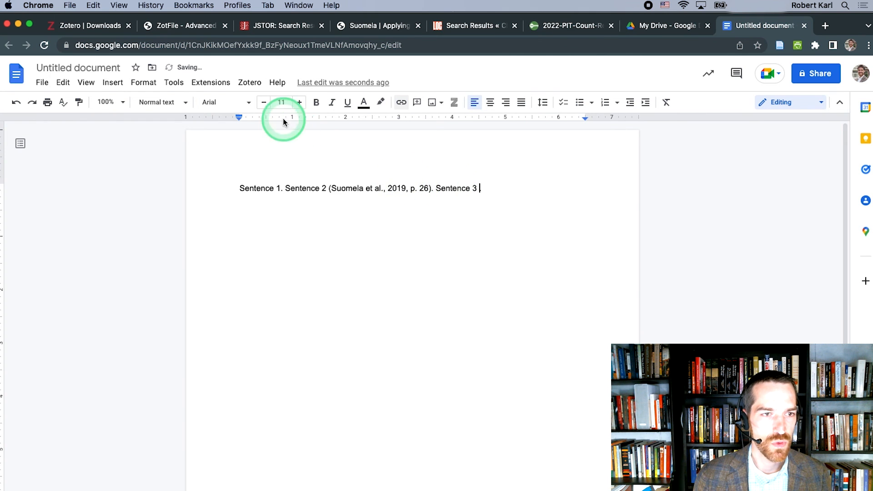
Step: Insert a Zotero citation after Sentence 3 for GroupProject22F's "Drawing the Map" article, pages 200-201
left_click(250, 82)
left_click(254, 104)
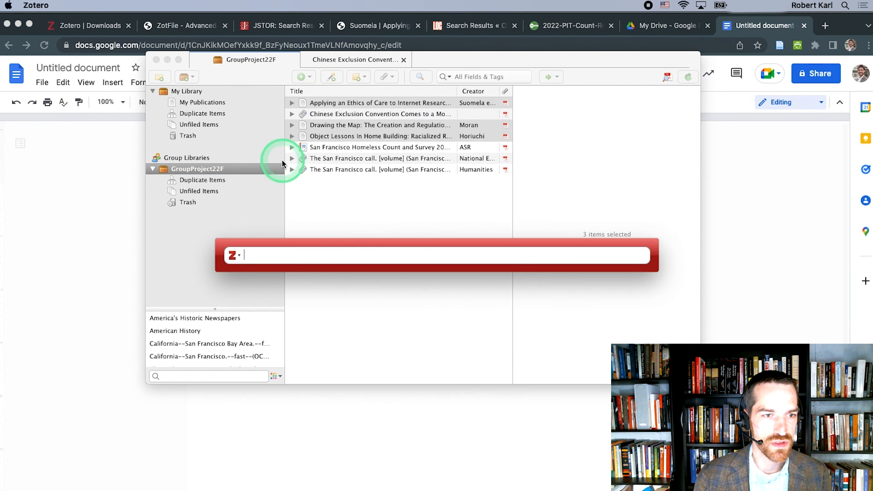
left_click(333, 250)
type("moran")
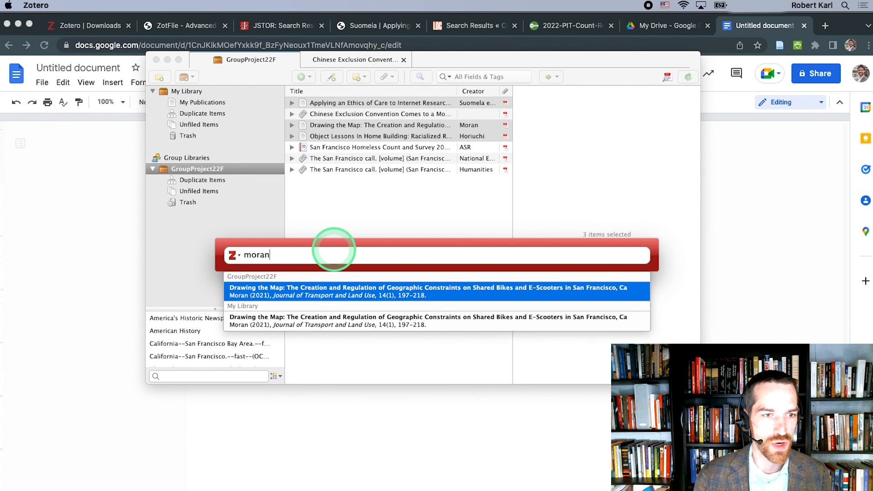
left_click(325, 288)
left_click(280, 255)
left_click(321, 317)
type("200-201")
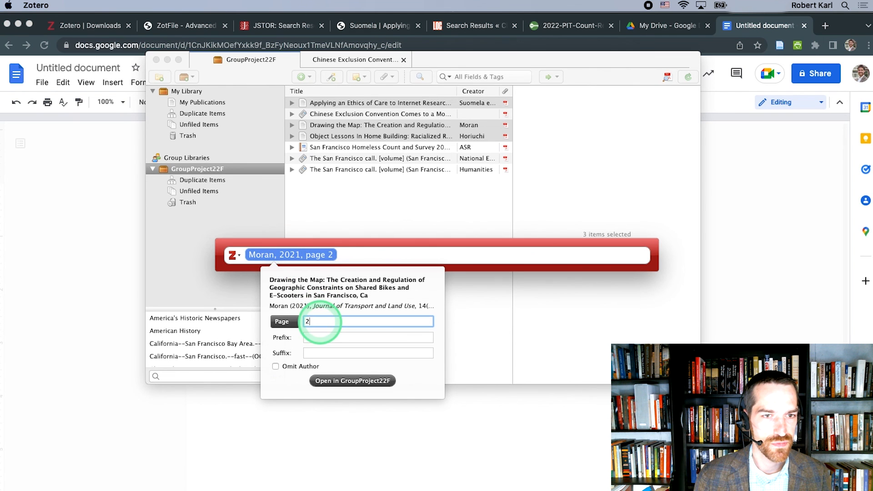
key("Return")
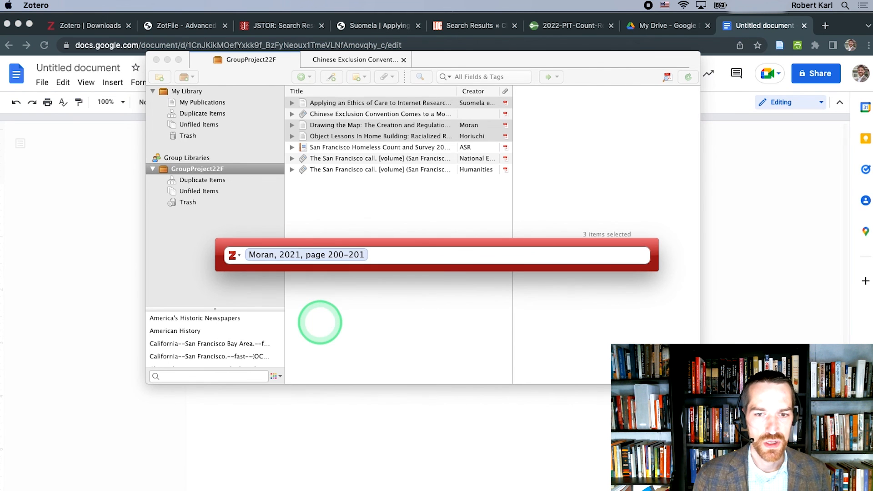
key("Return")
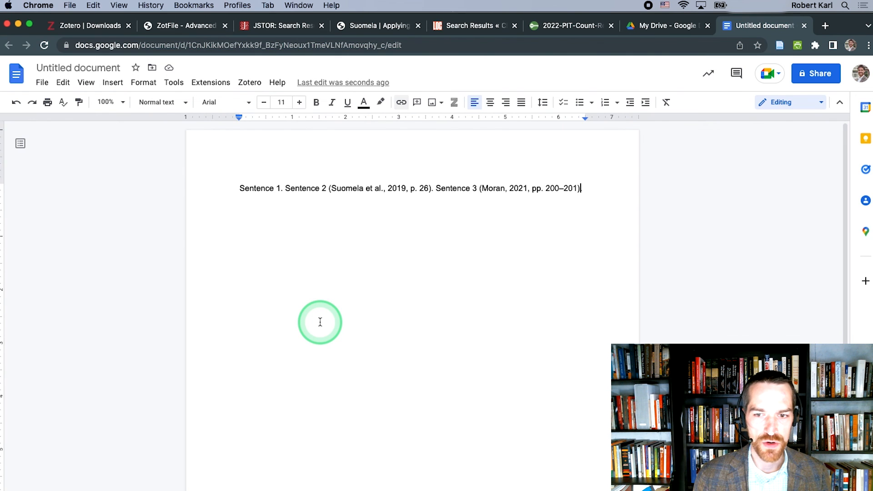
Step: Insert the Zotero bibliography of the cited sources on a new line below the sentences
key("Return")
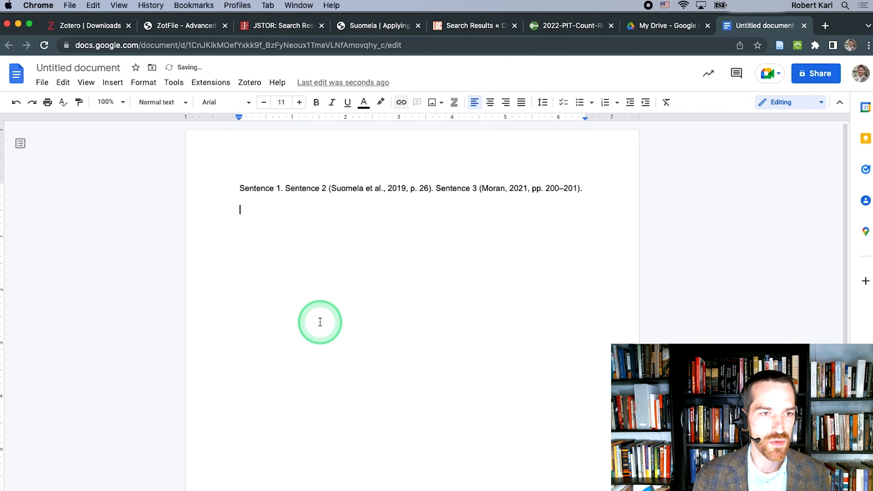
left_click(253, 87)
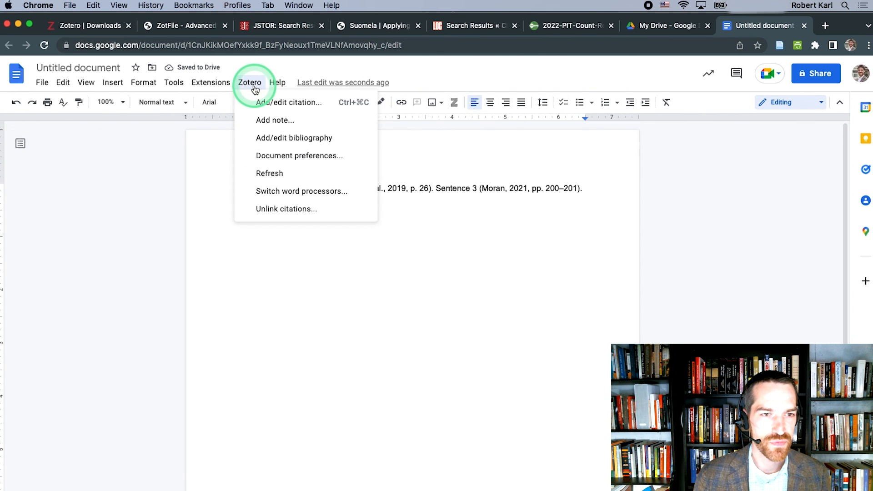
left_click(260, 139)
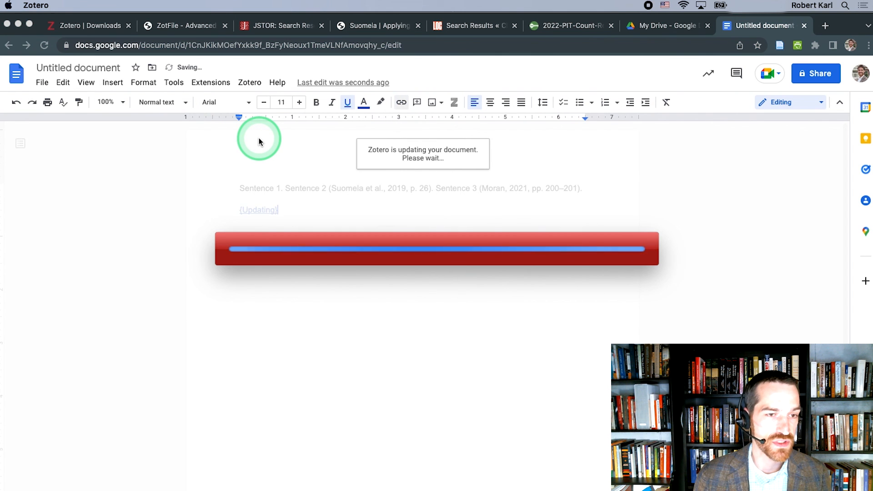
Step: Add a bold "Bibliography" heading on its own line above the first bibliography entry
left_click(242, 216)
key("Return")
left_click(247, 212)
key("super+b")
type("Bibliography")
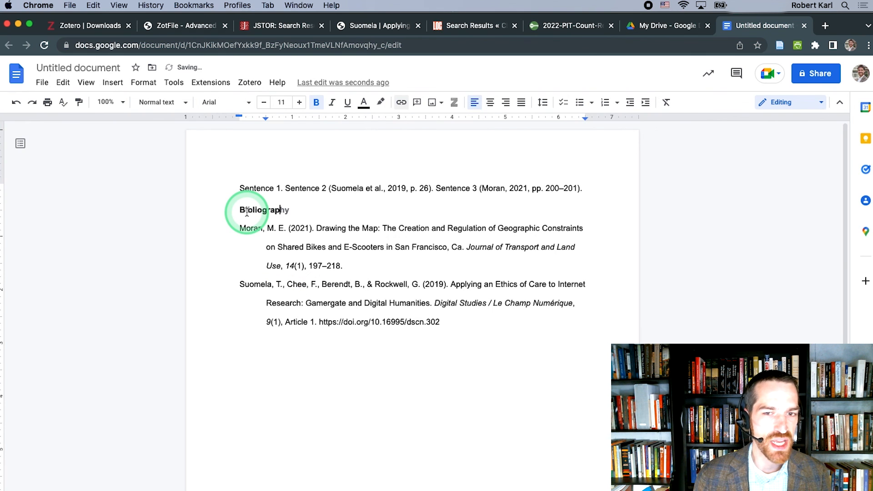